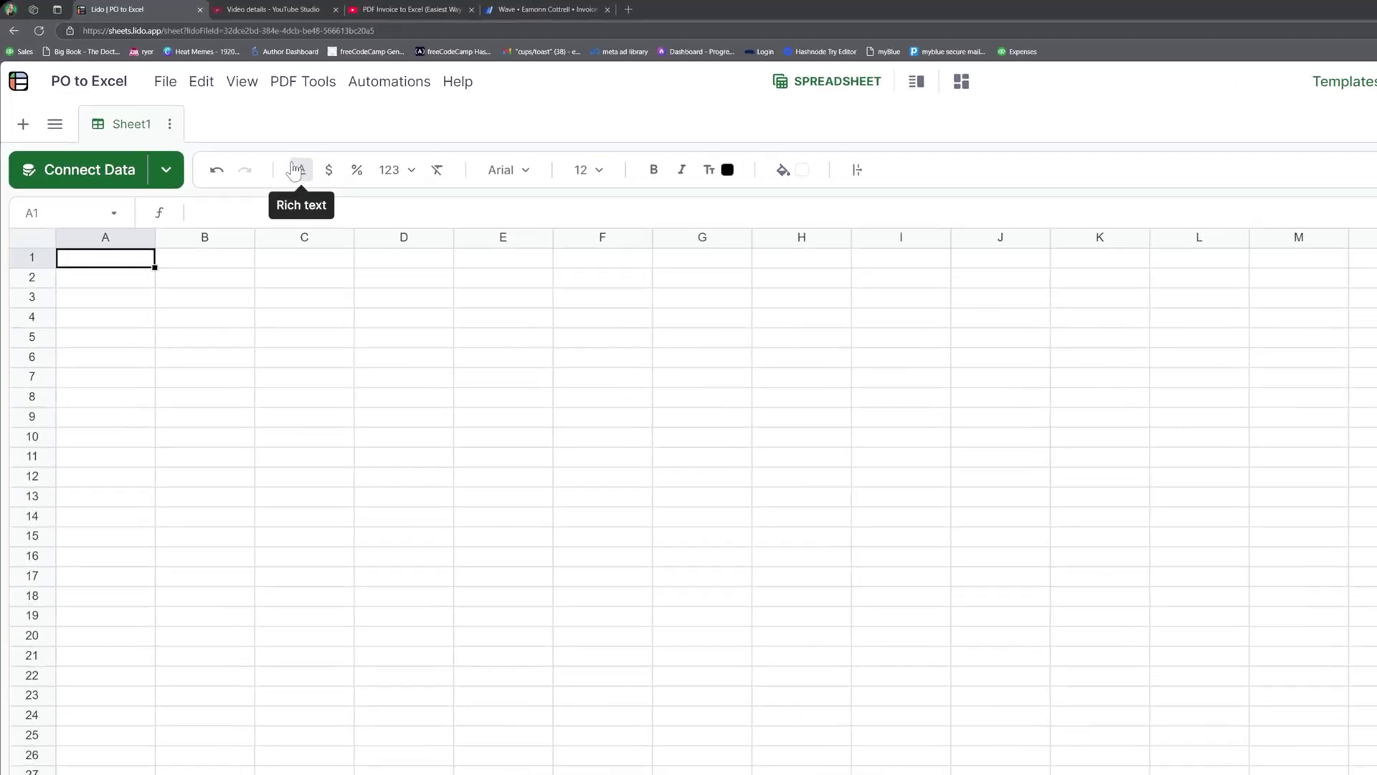
# Step: Start the PDF Data Extractor from PDF Tools and bring up its PDF file picker
pyautogui.click(300, 84)
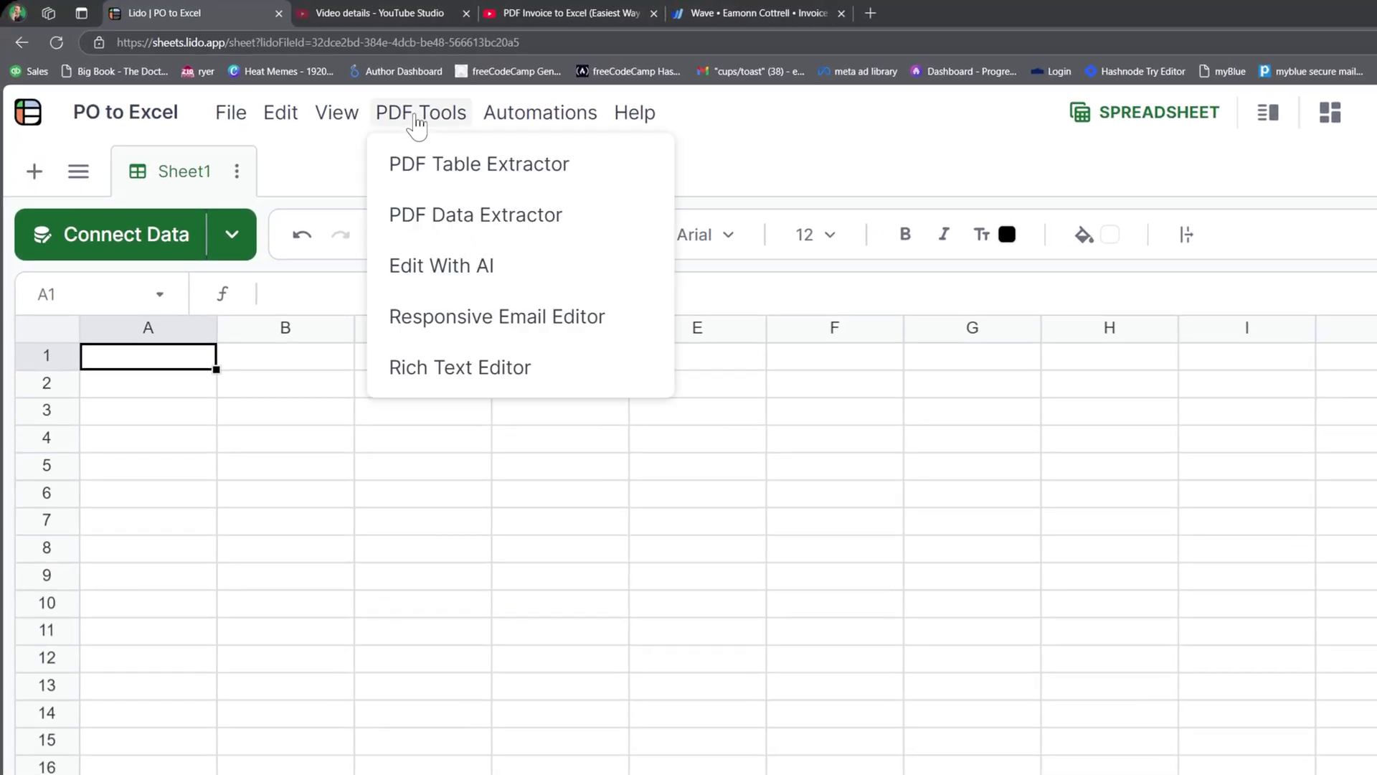
pyautogui.click(459, 224)
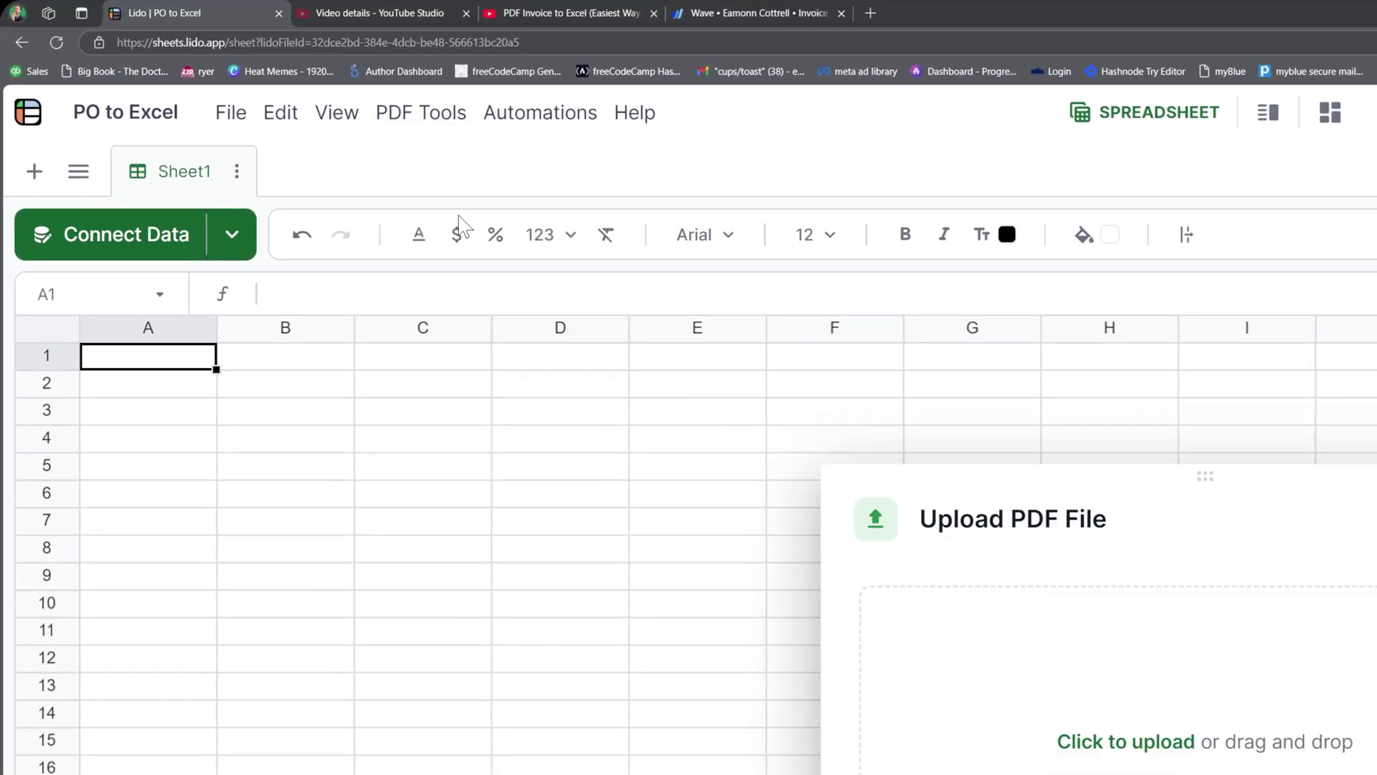
pyautogui.rightClick(171, 357)
pyautogui.scroll(-2, 339, 464)
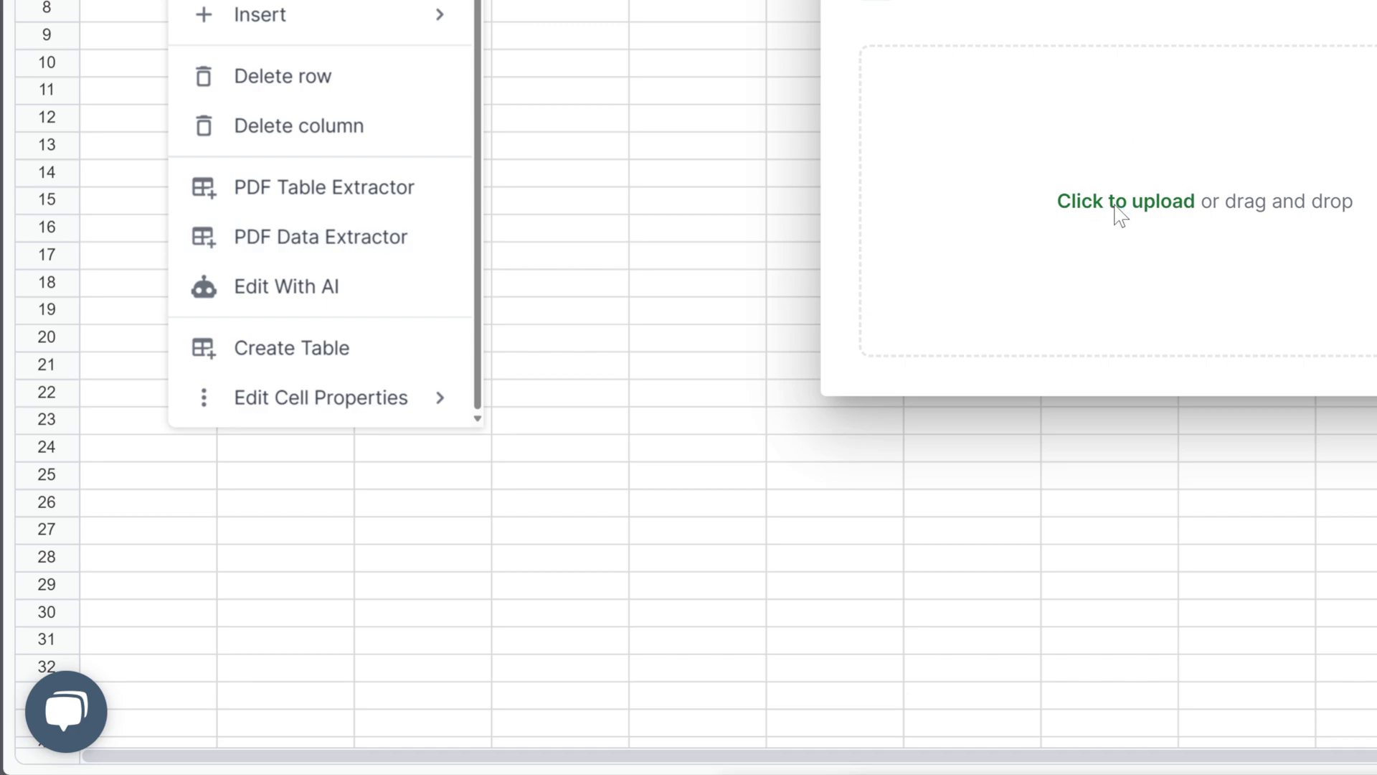
pyautogui.click(1112, 215)
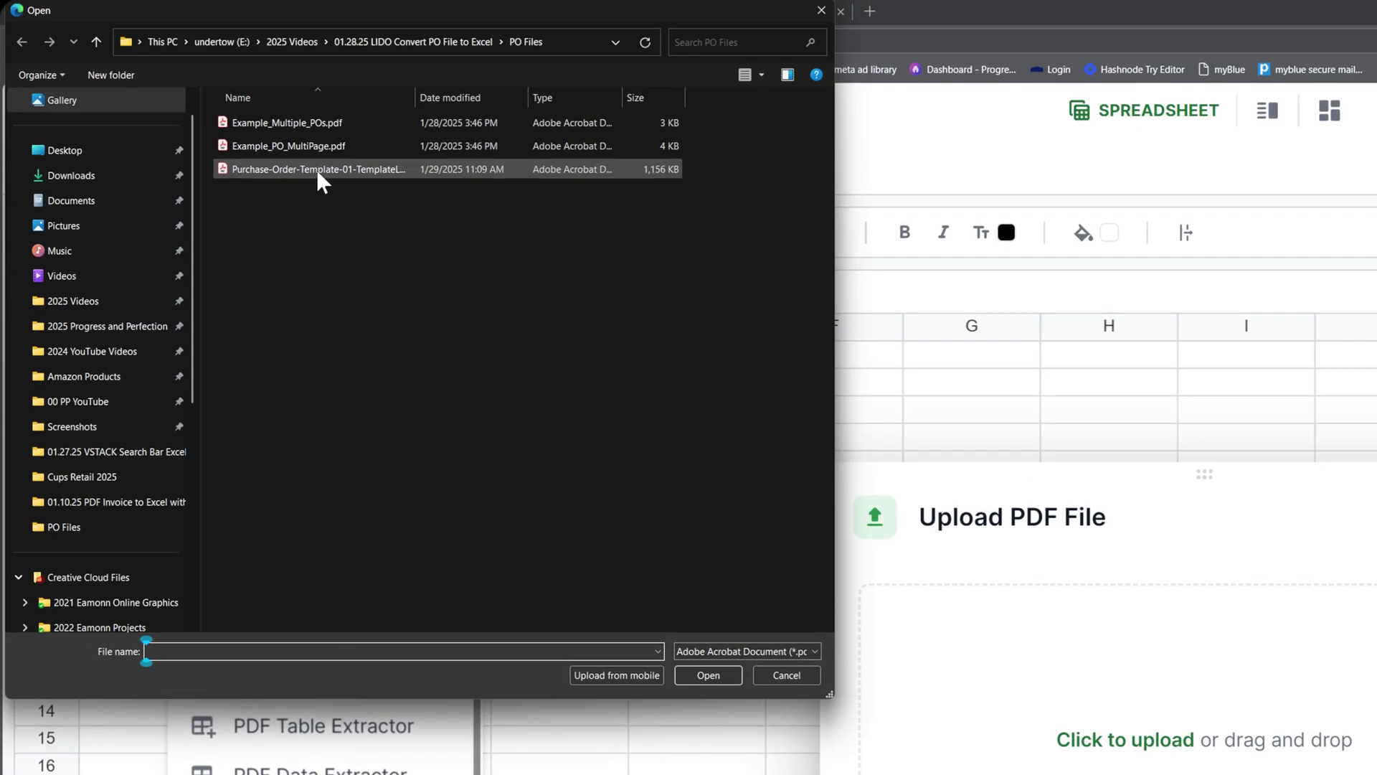
# Step: Upload Purchase-Order-Template-01-TemplateLab.pdf and review the suggested columns and extra instructions
pyautogui.doubleClick(316, 169)
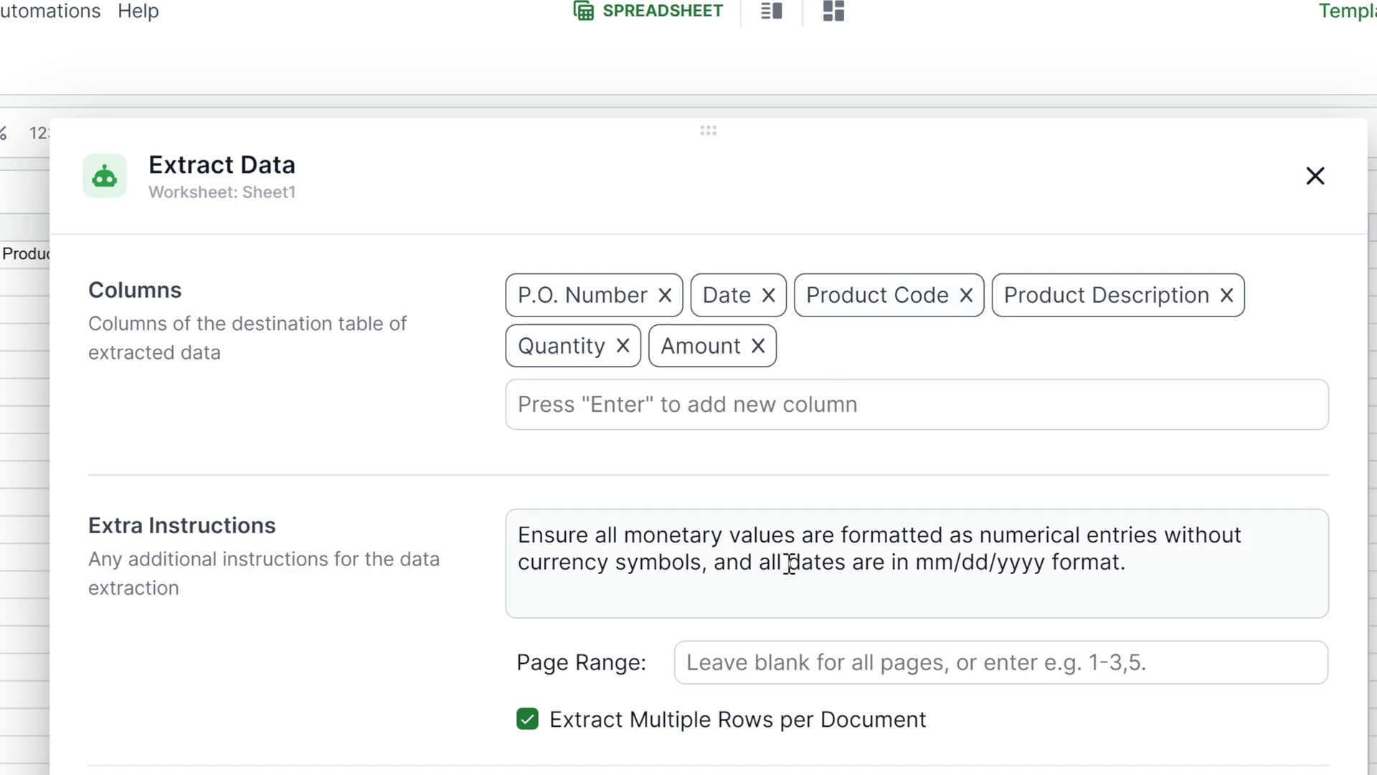
pyautogui.moveTo(1162, 565); pyautogui.dragTo(518, 536)
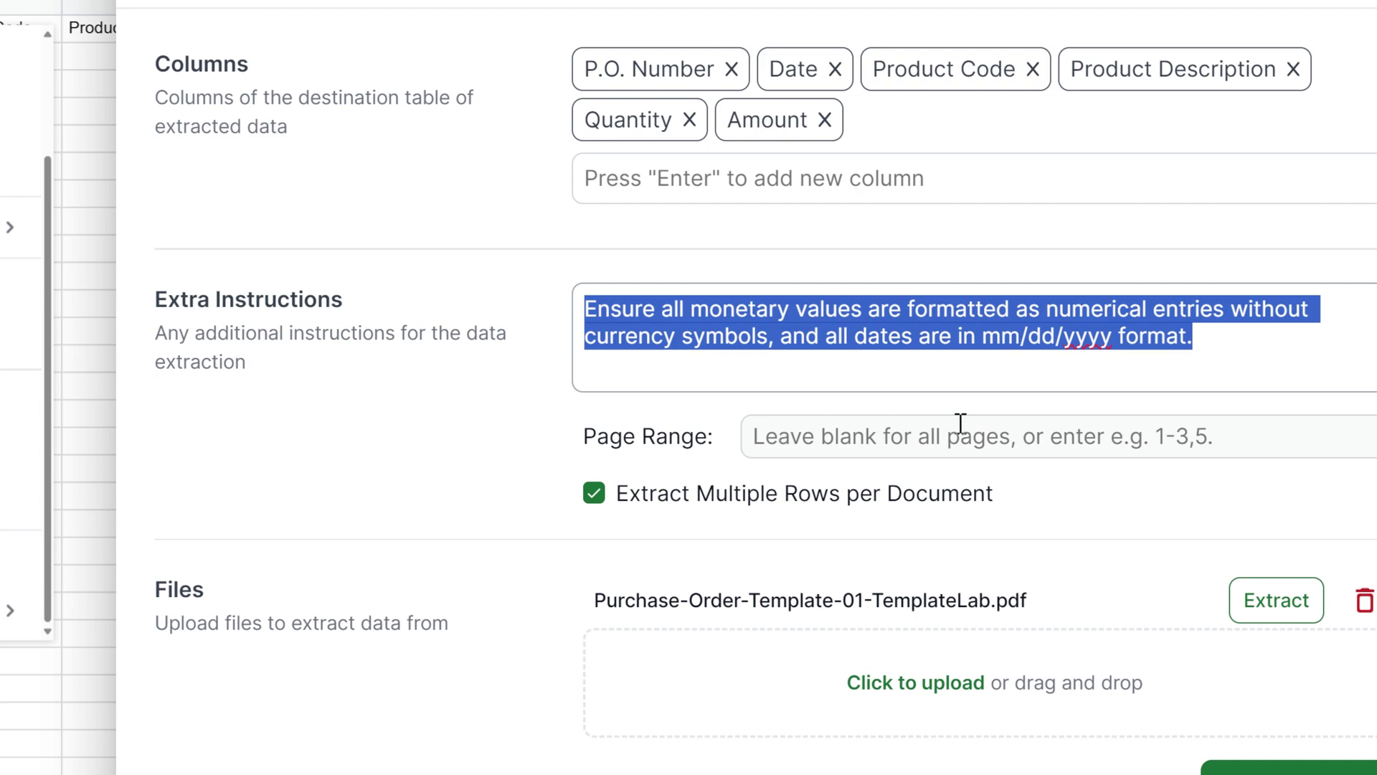
pyautogui.moveTo(663, 502)
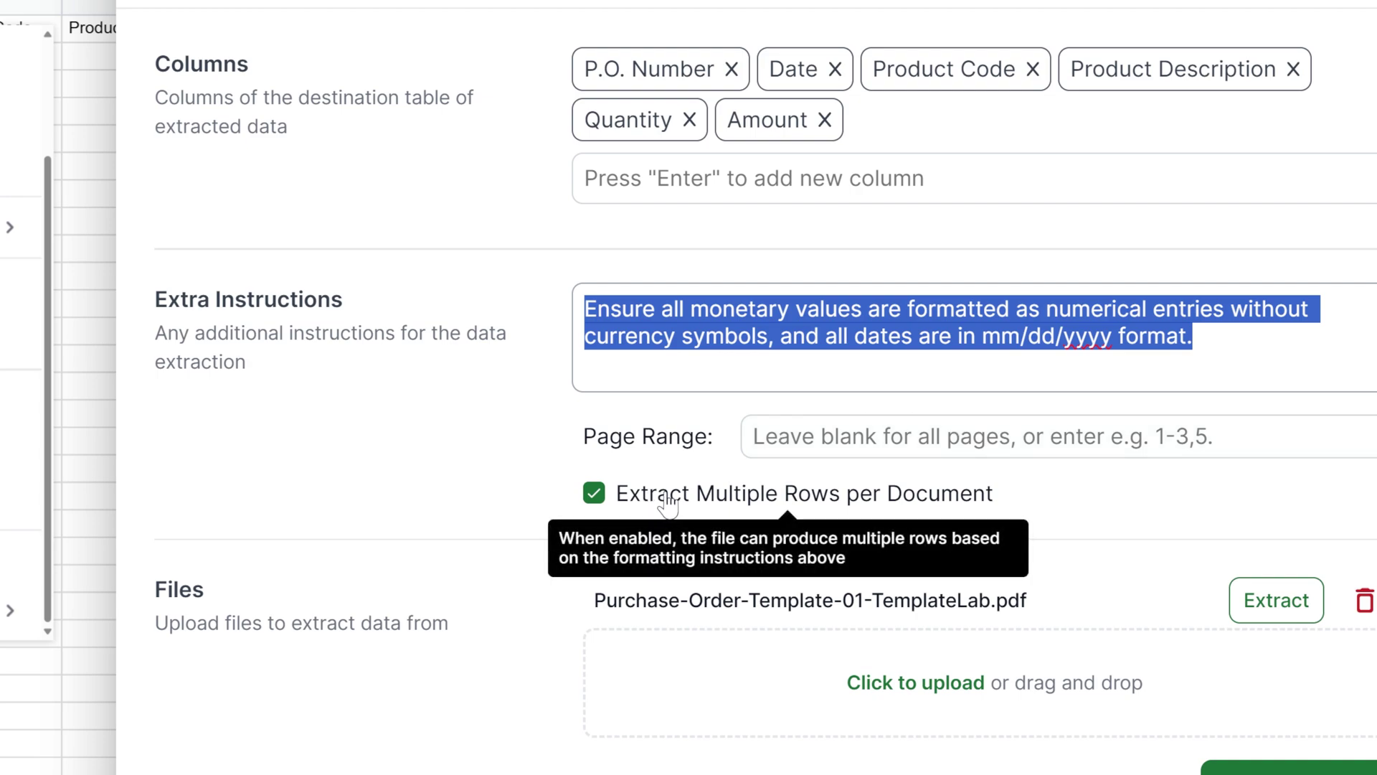
pyautogui.click(979, 503)
pyautogui.click(975, 501)
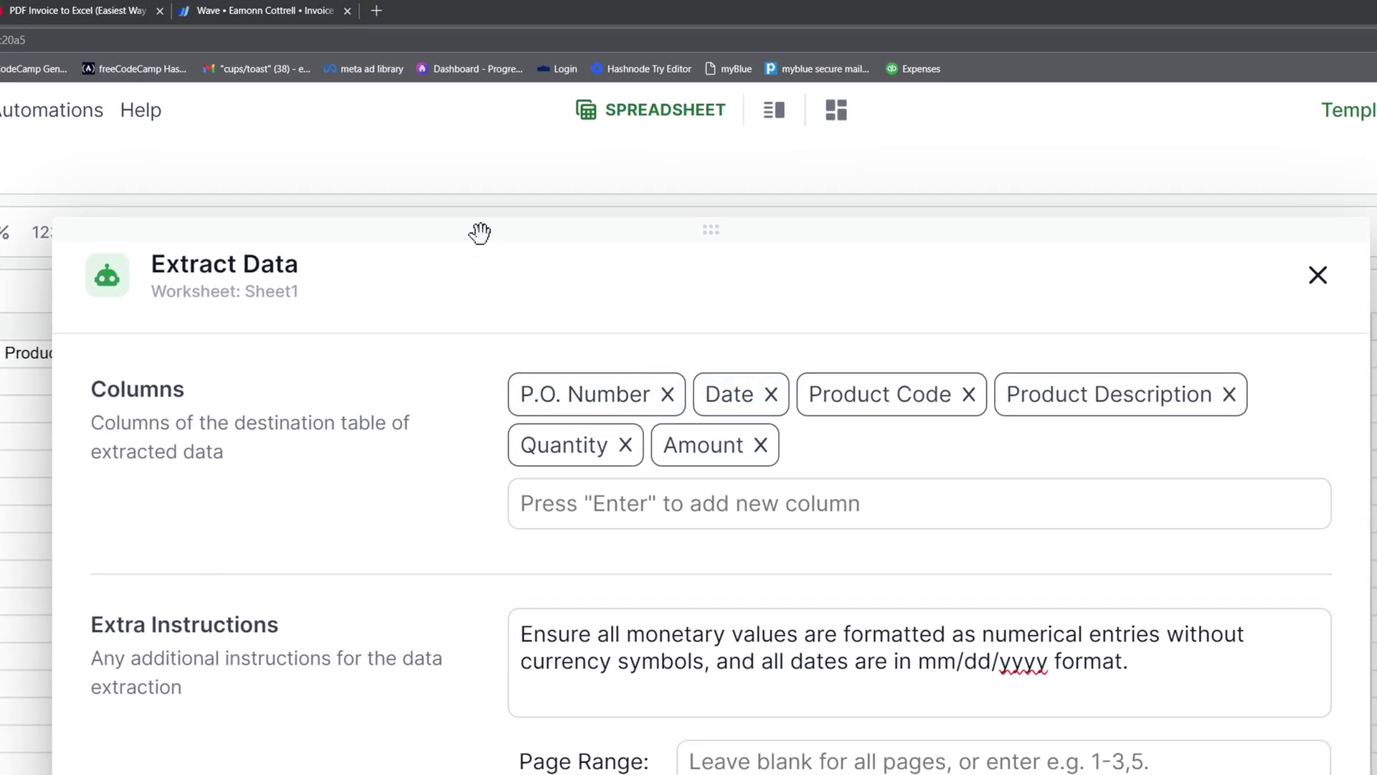
# Step: Move the extractor aside to check the new header row, then switch to the purchase order PDF
pyautogui.moveTo(480, 234); pyautogui.dragTo(824, 330)
pyautogui.click(245, 404)
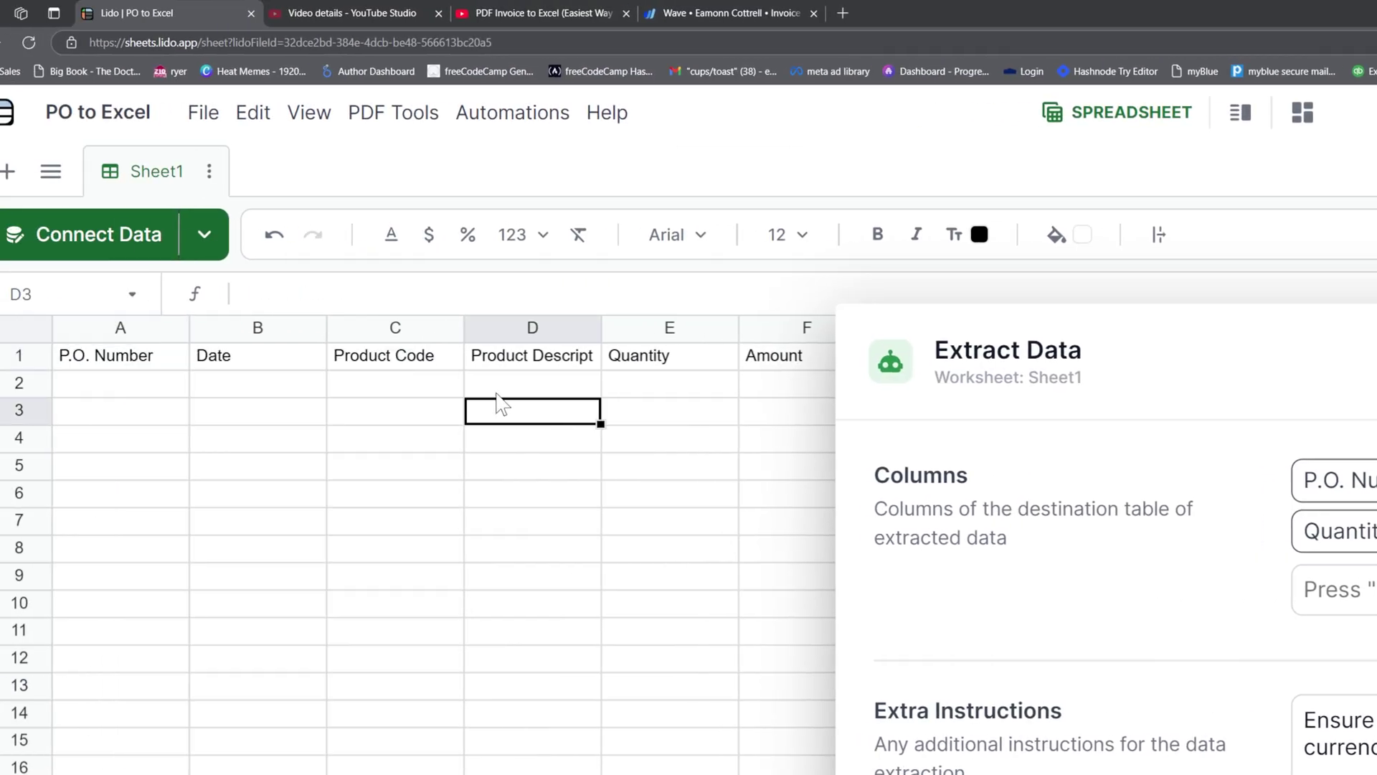
pyautogui.click(0, 362)
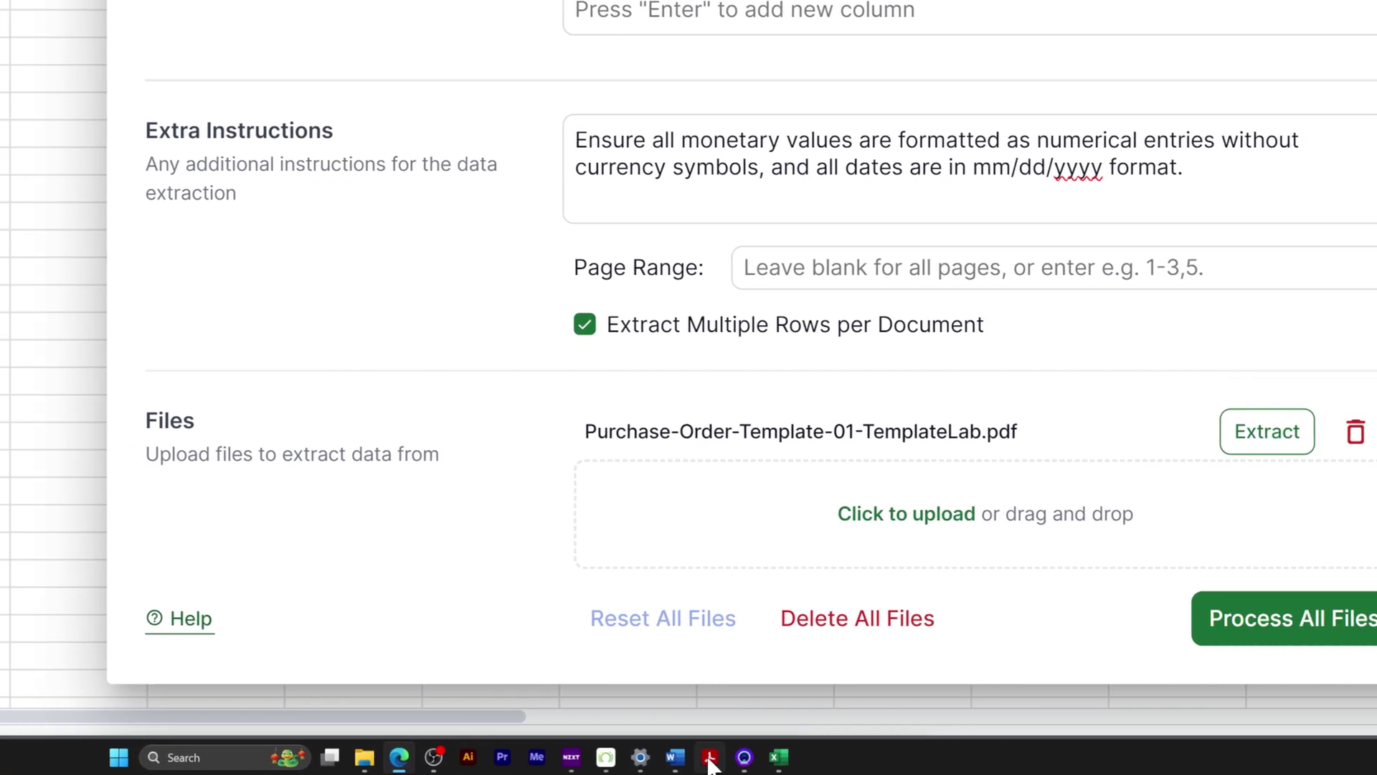
pyautogui.moveTo(710, 764)
pyautogui.click(822, 703)
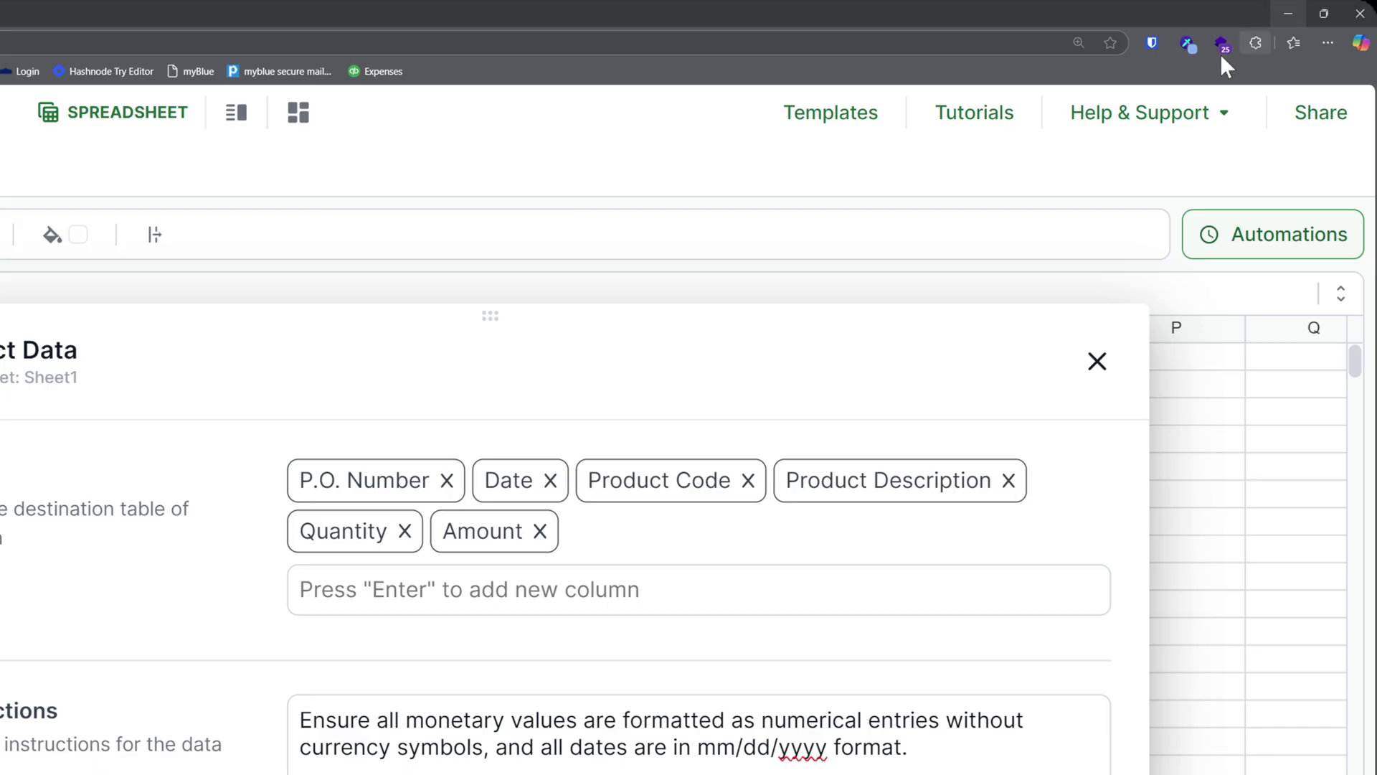
# Step: Remove the P.O. Number, Date, Product Code, Product Description, Amount and Quantity columns
pyautogui.click(446, 479)
pyautogui.click(368, 481)
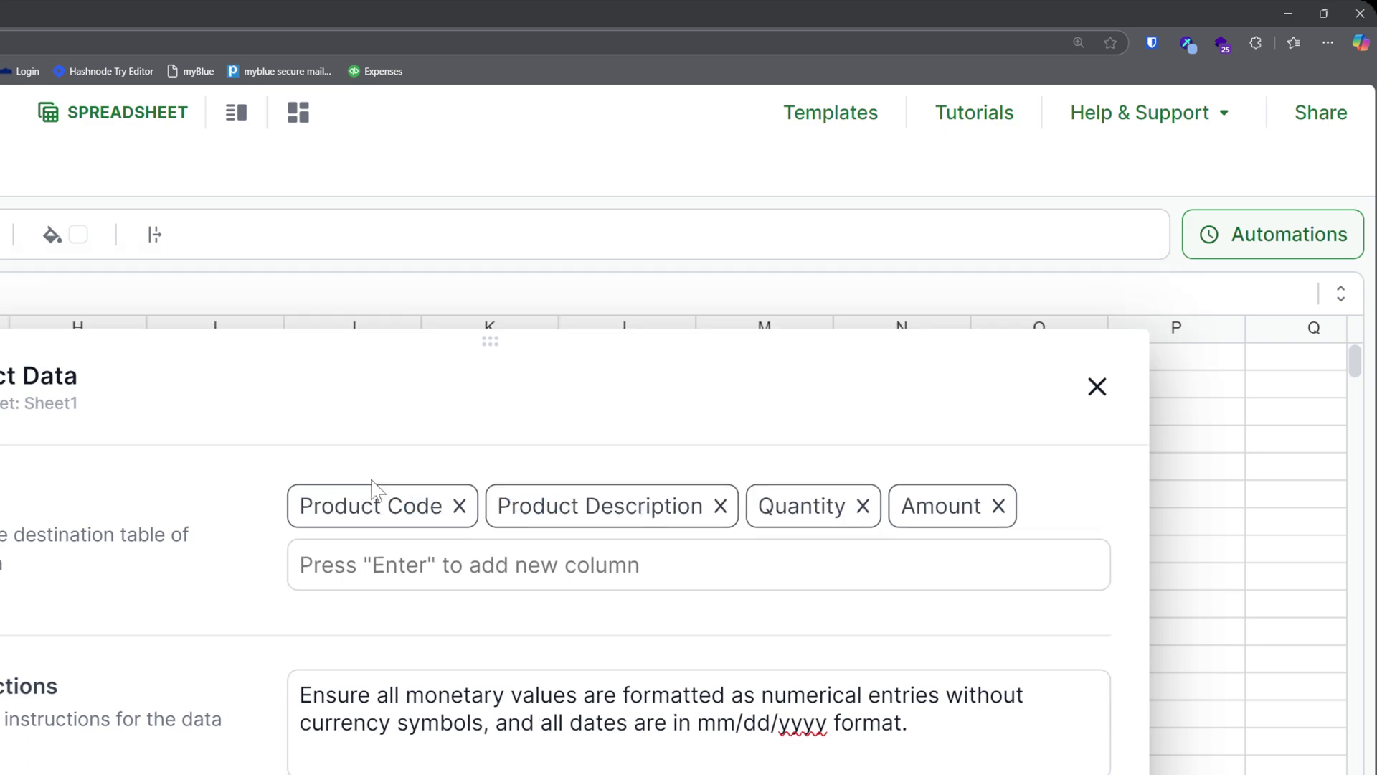
pyautogui.click(462, 505)
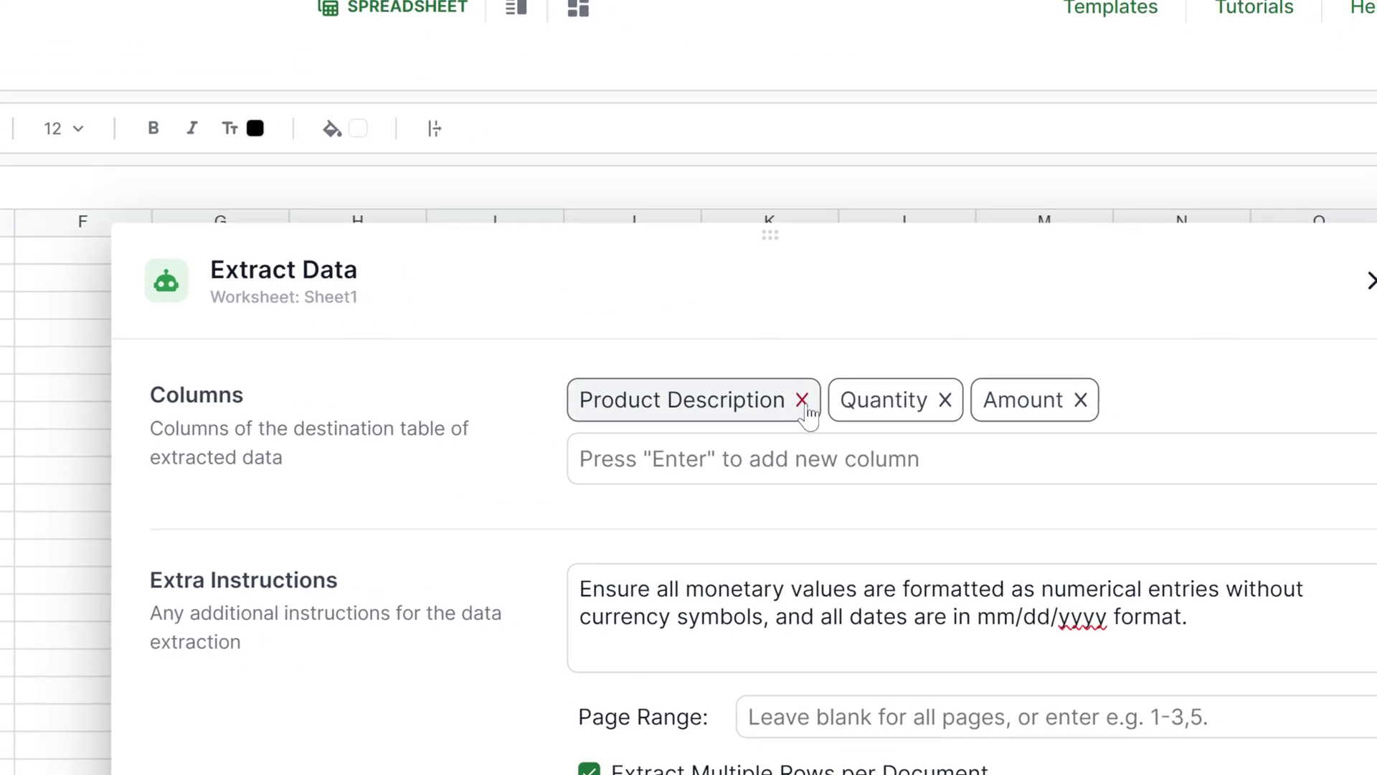
pyautogui.click(807, 402)
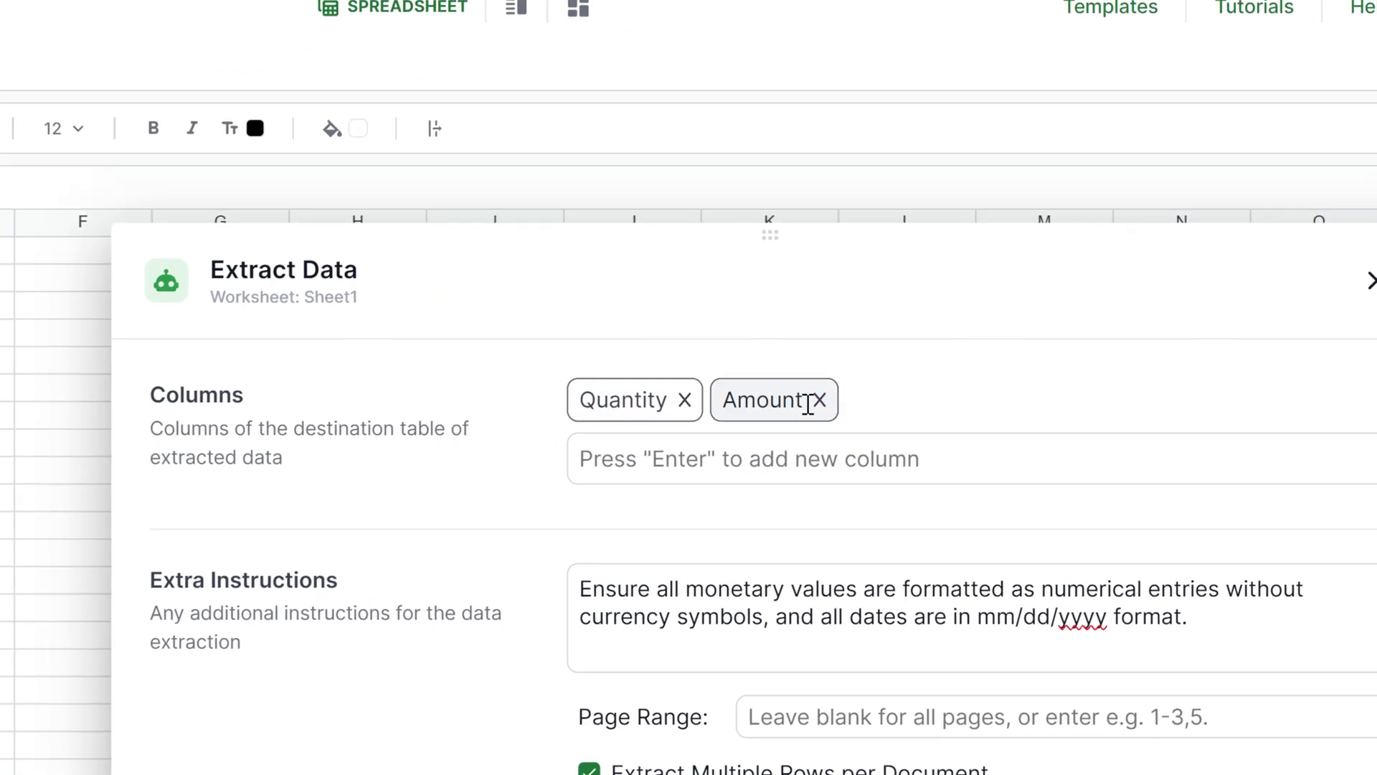
pyautogui.click(818, 400)
pyautogui.click(684, 399)
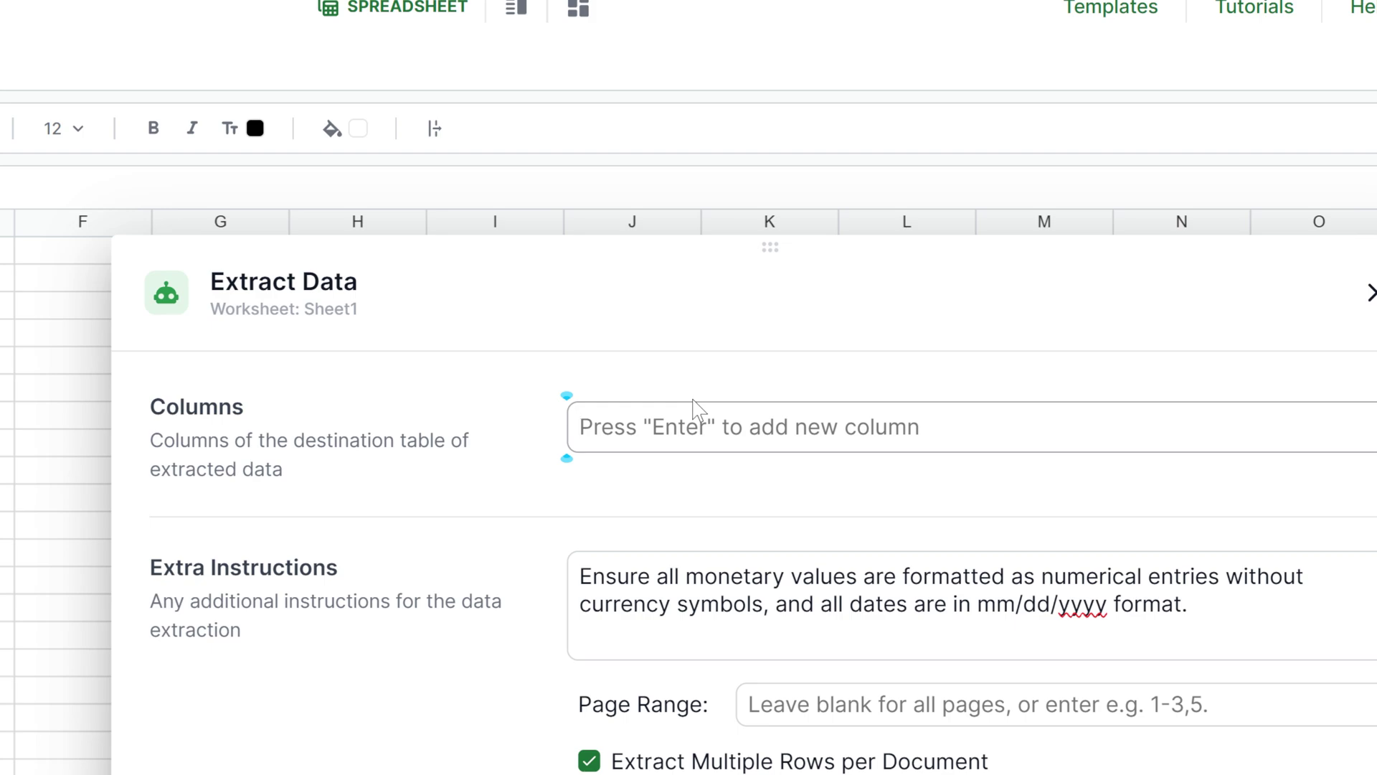
# Step: Add Vendor and Purchase Order Number as extraction columns
pyautogui.write('Vendor')
pyautogui.press('Return')
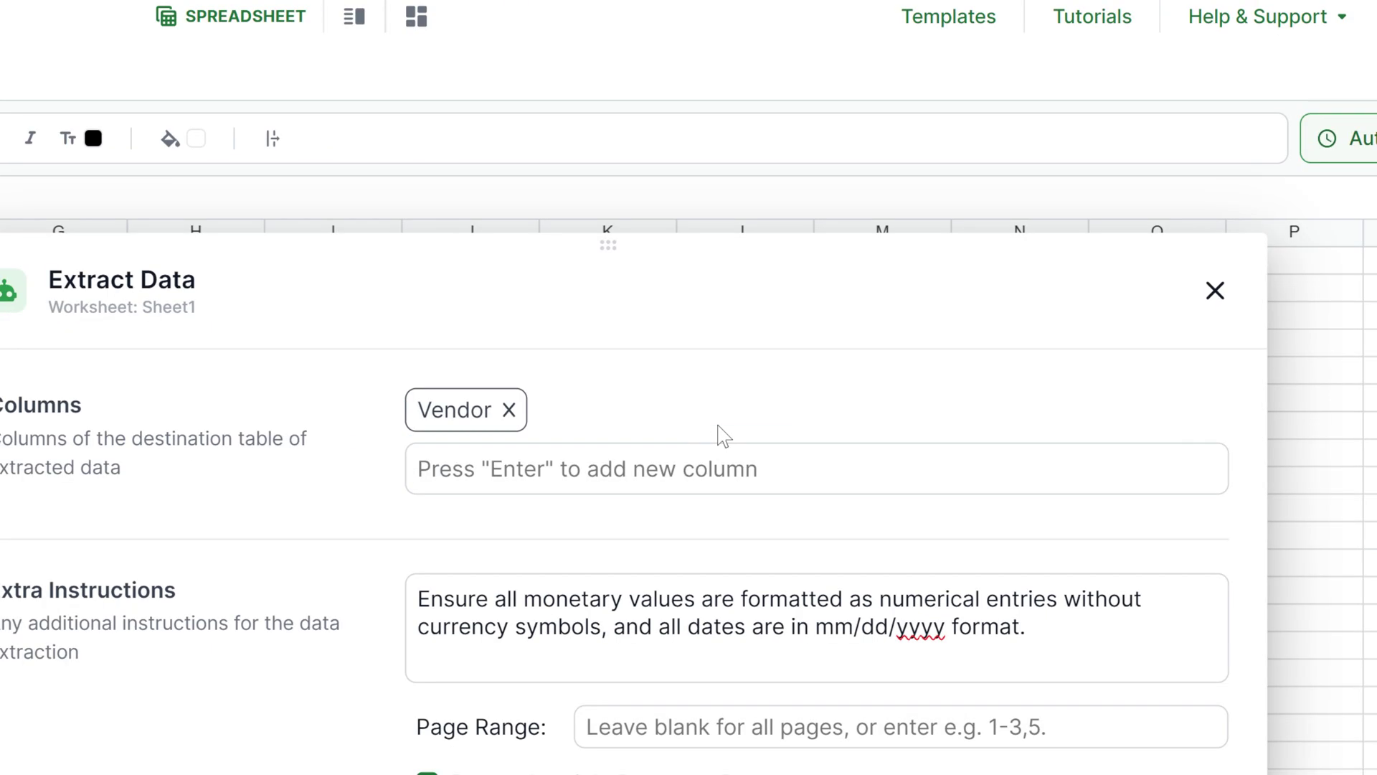
pyautogui.write('Purchase Order Number')
pyautogui.press('Return')
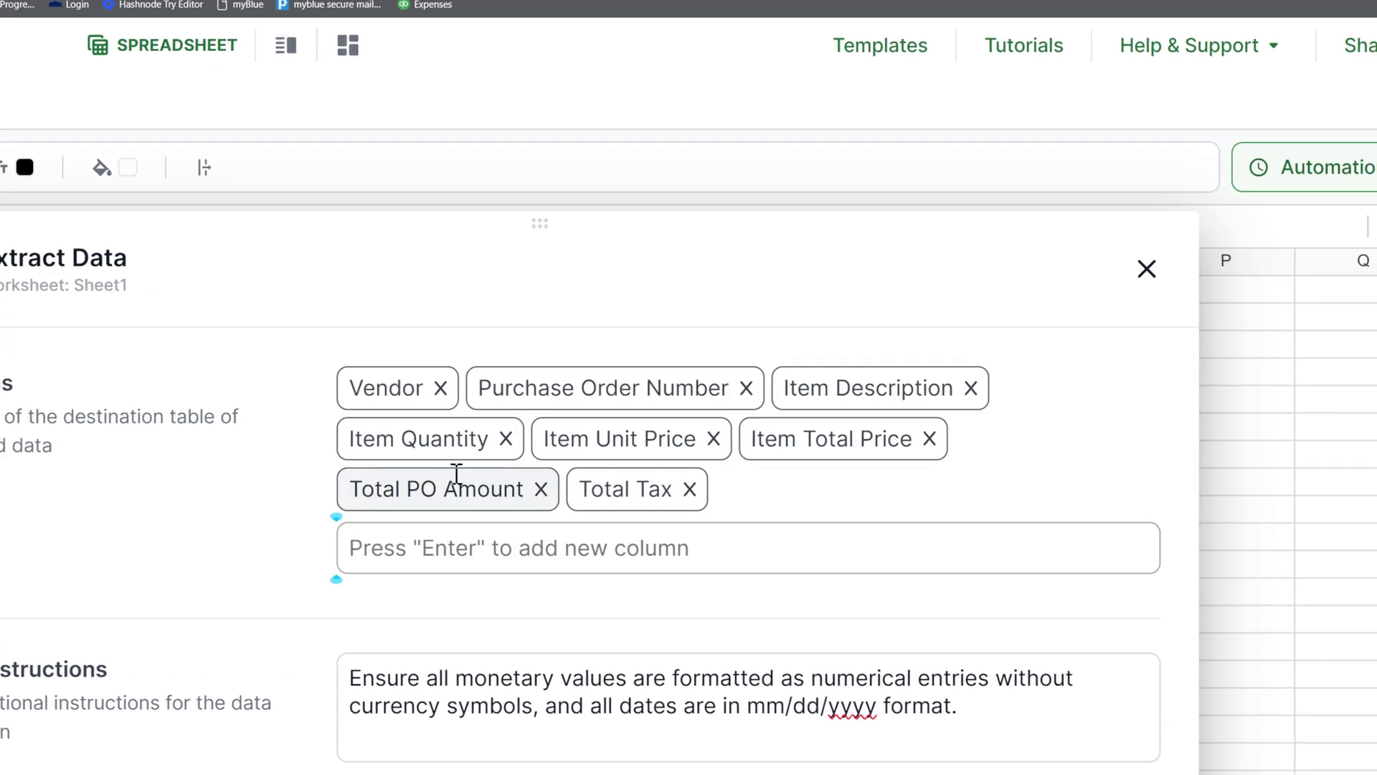
# Step: Delete all the text in the Extra Instructions box
pyautogui.moveTo(529, 226); pyautogui.dragTo(301, 95)
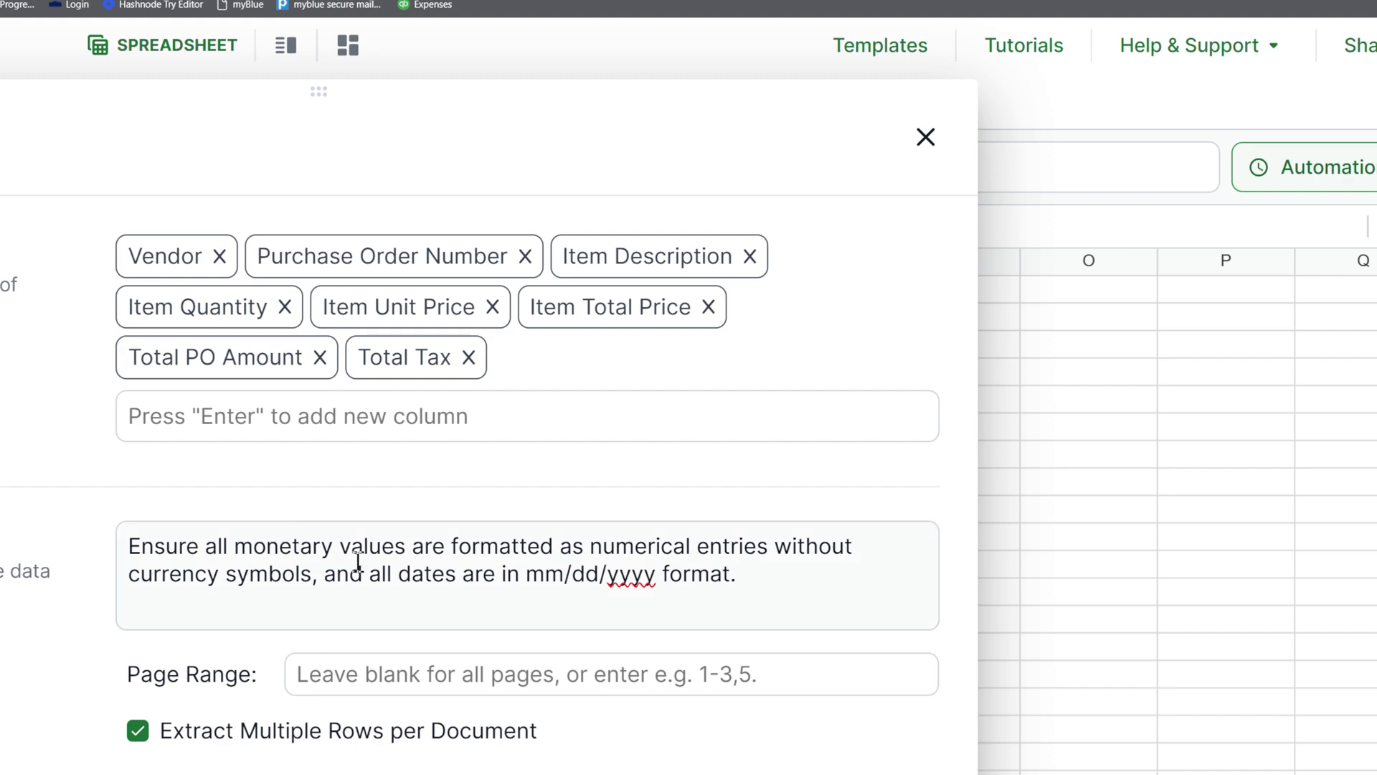
pyautogui.moveTo(738, 574); pyautogui.dragTo(119, 537)
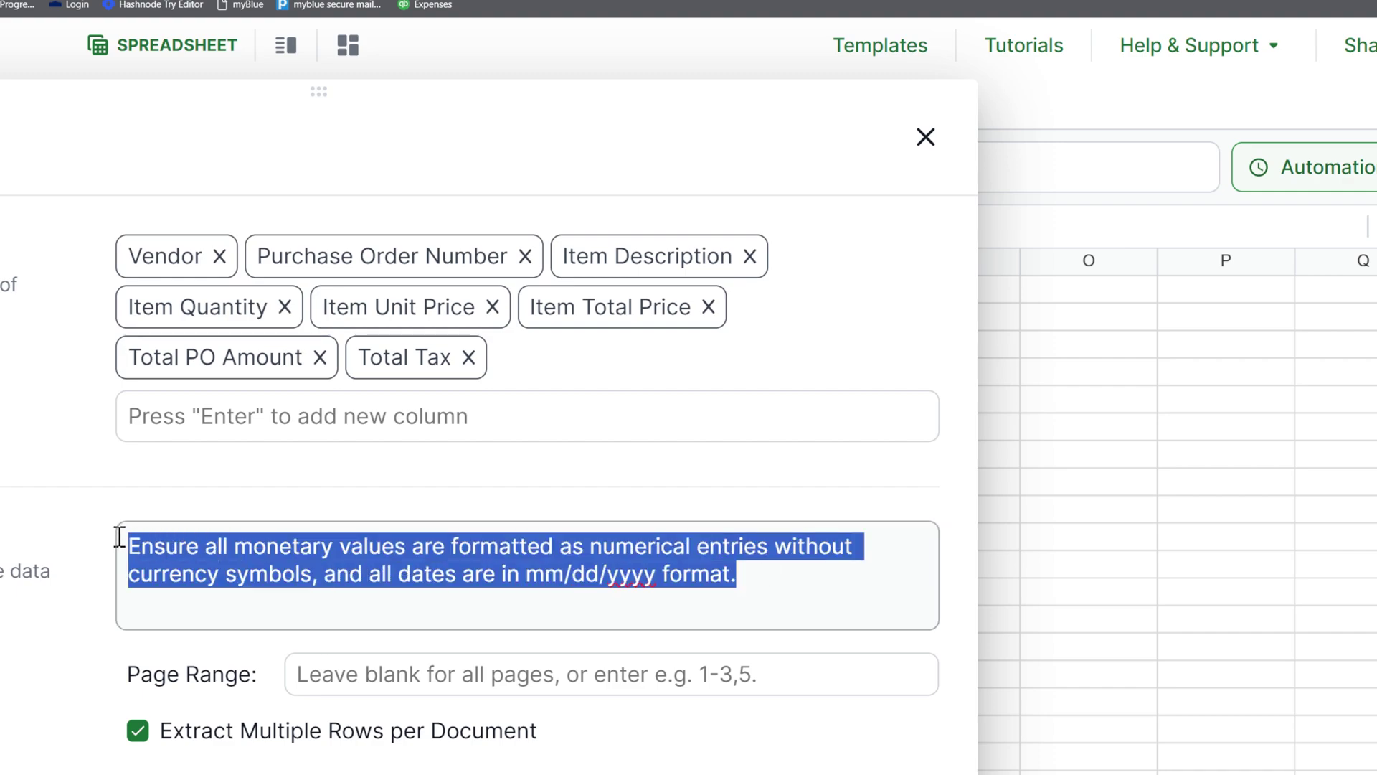
pyautogui.press('BackSpace')
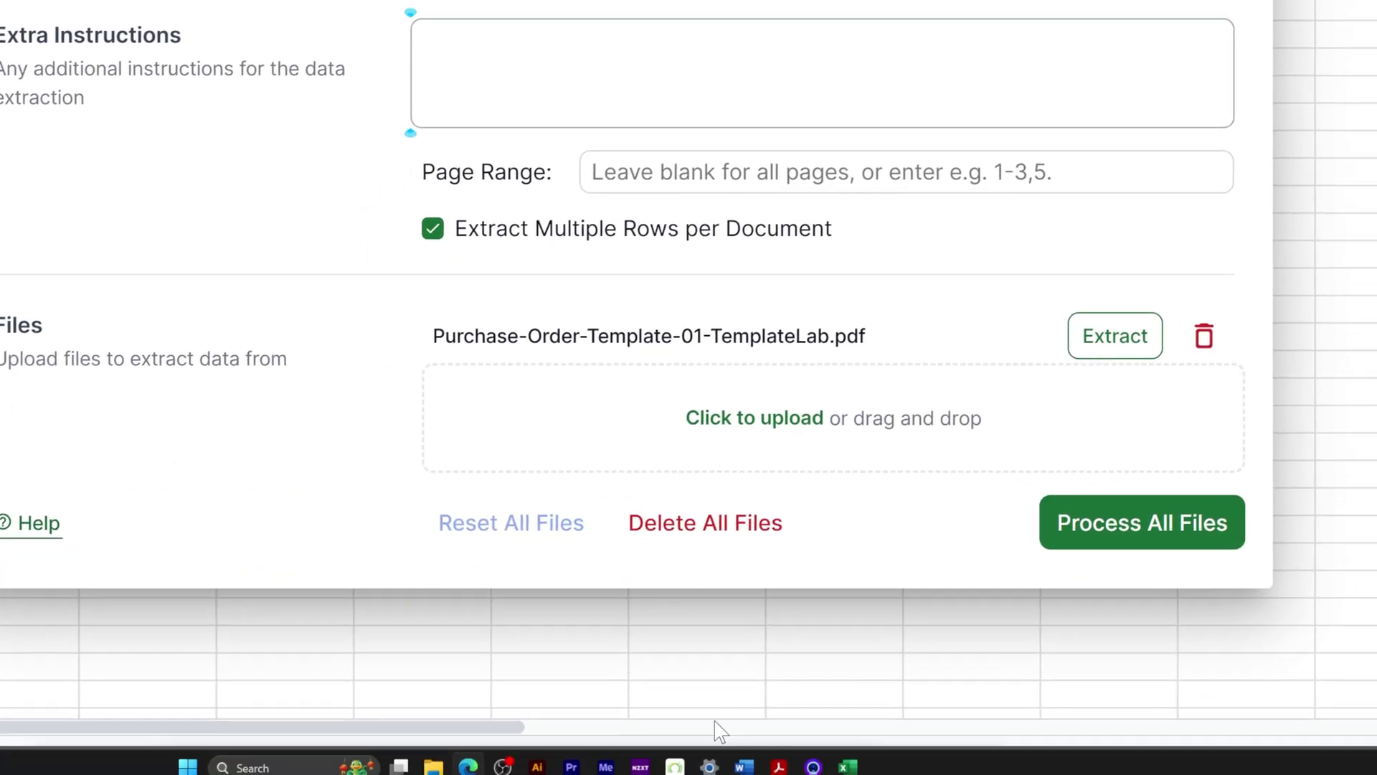
# Step: In Acrobat, inspect the PO line items, including Brake Discs and Control Arm (501-35587, 111.36)
pyautogui.moveTo(779, 766)
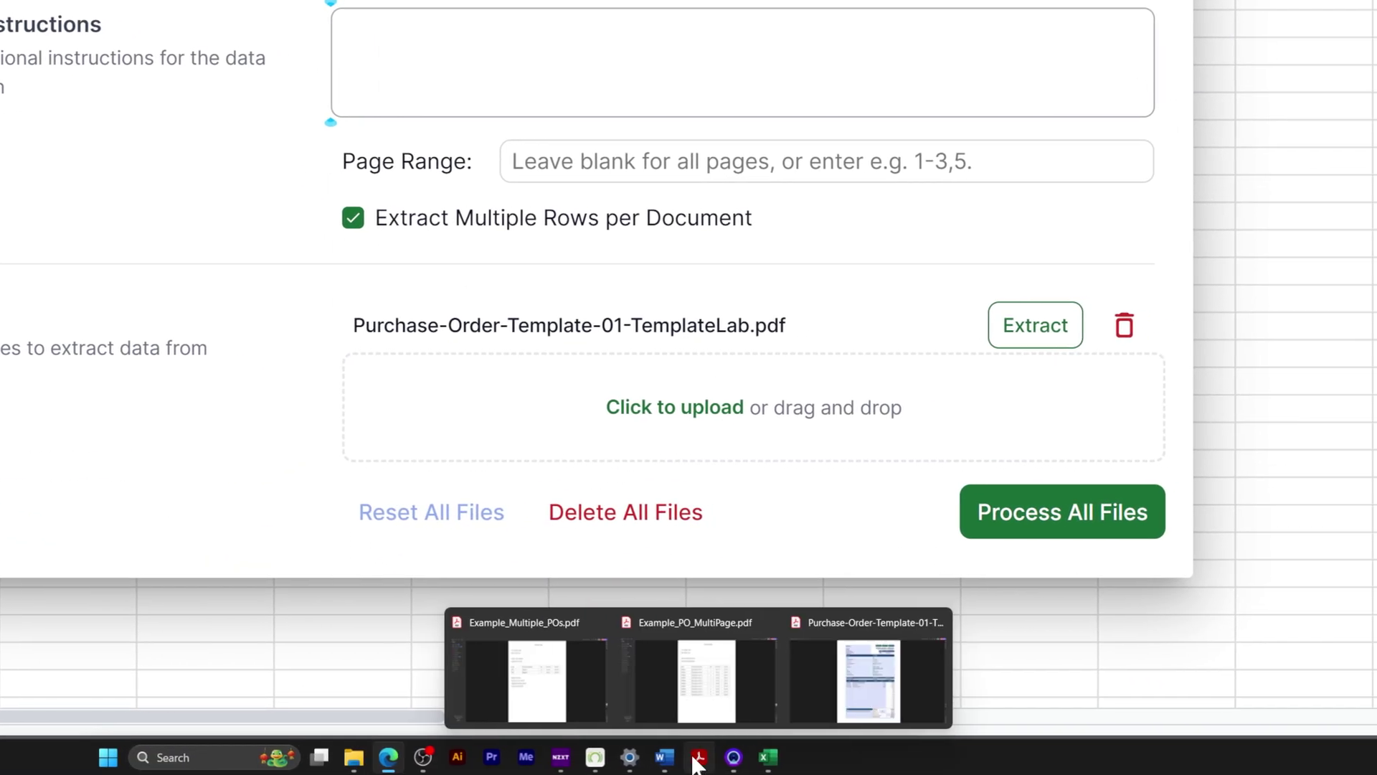
pyautogui.click(939, 681)
pyautogui.click(169, 126)
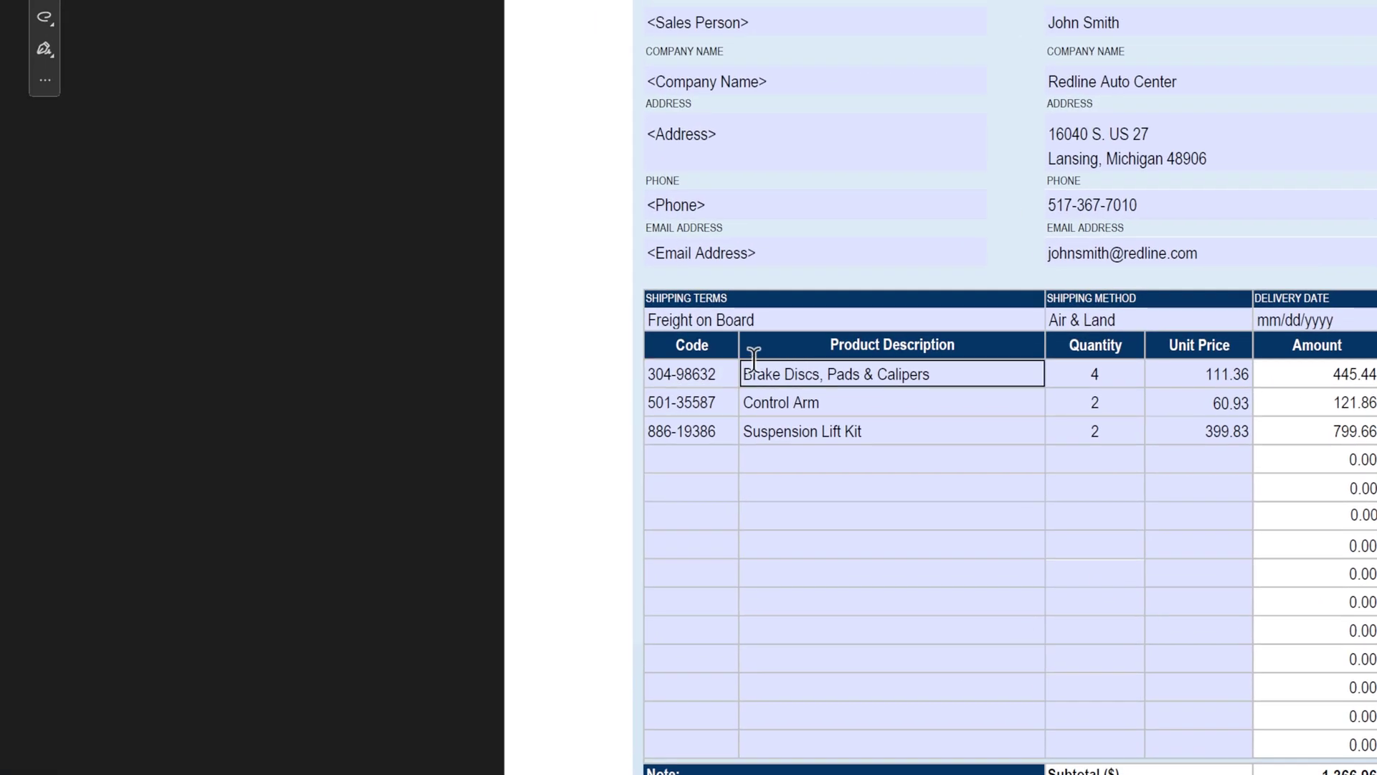
pyautogui.click(986, 400)
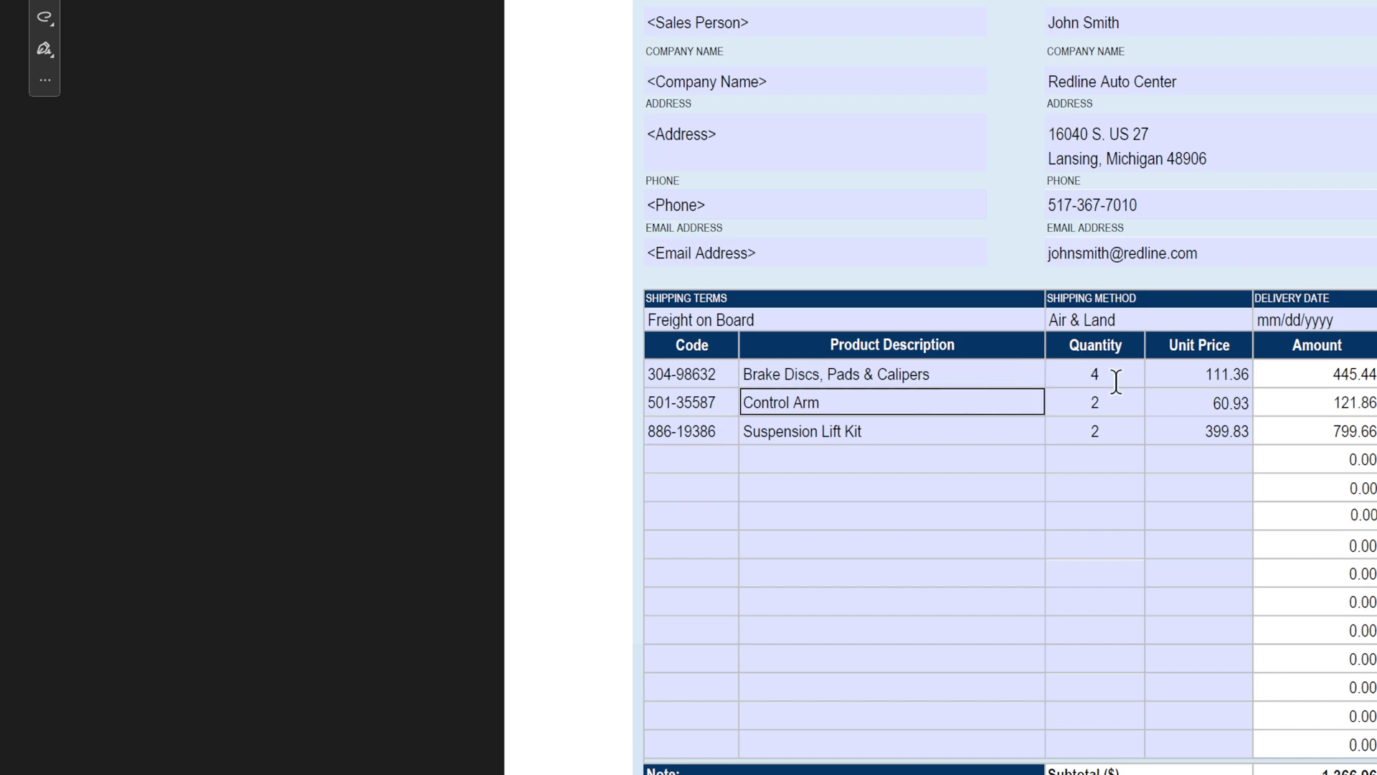
pyautogui.click(1239, 374)
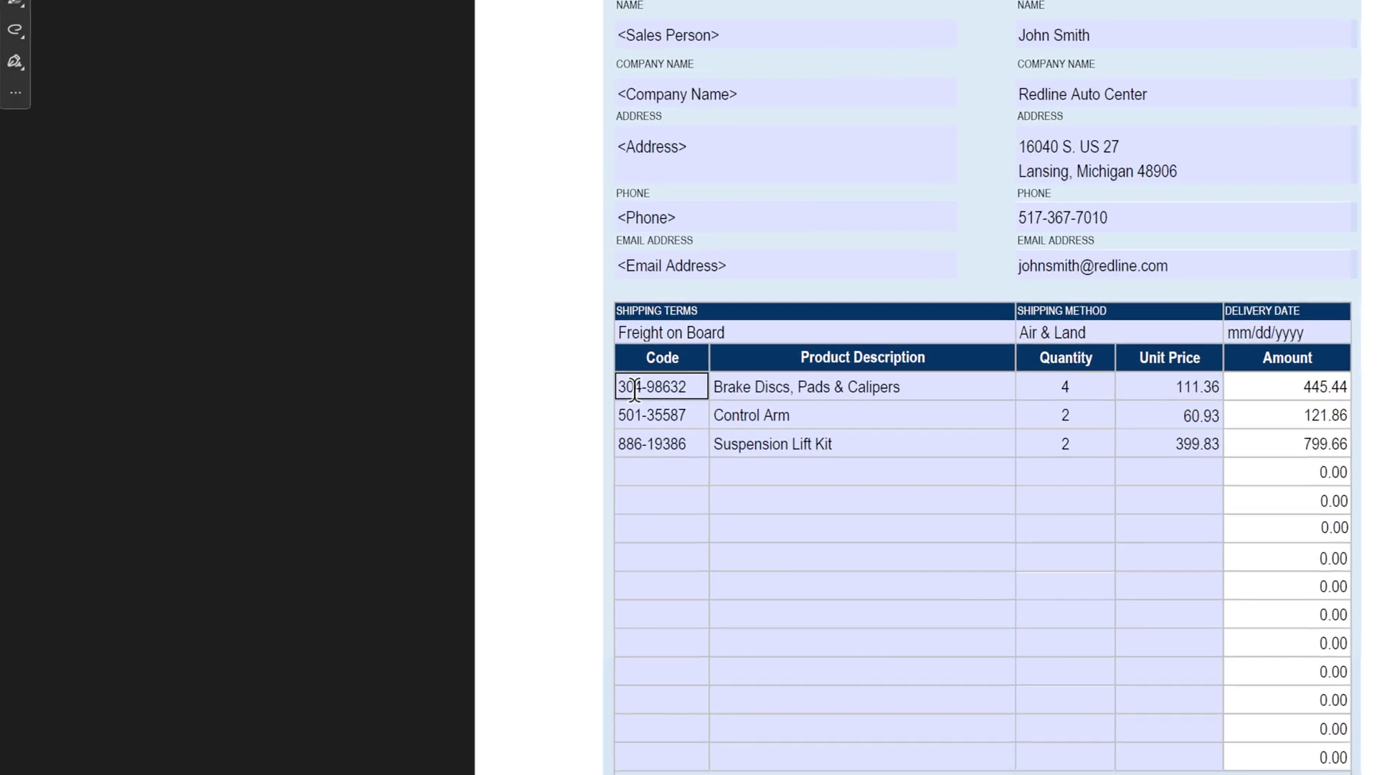
pyautogui.click(0, 423)
pyautogui.click(143, 424)
pyautogui.click(374, 415)
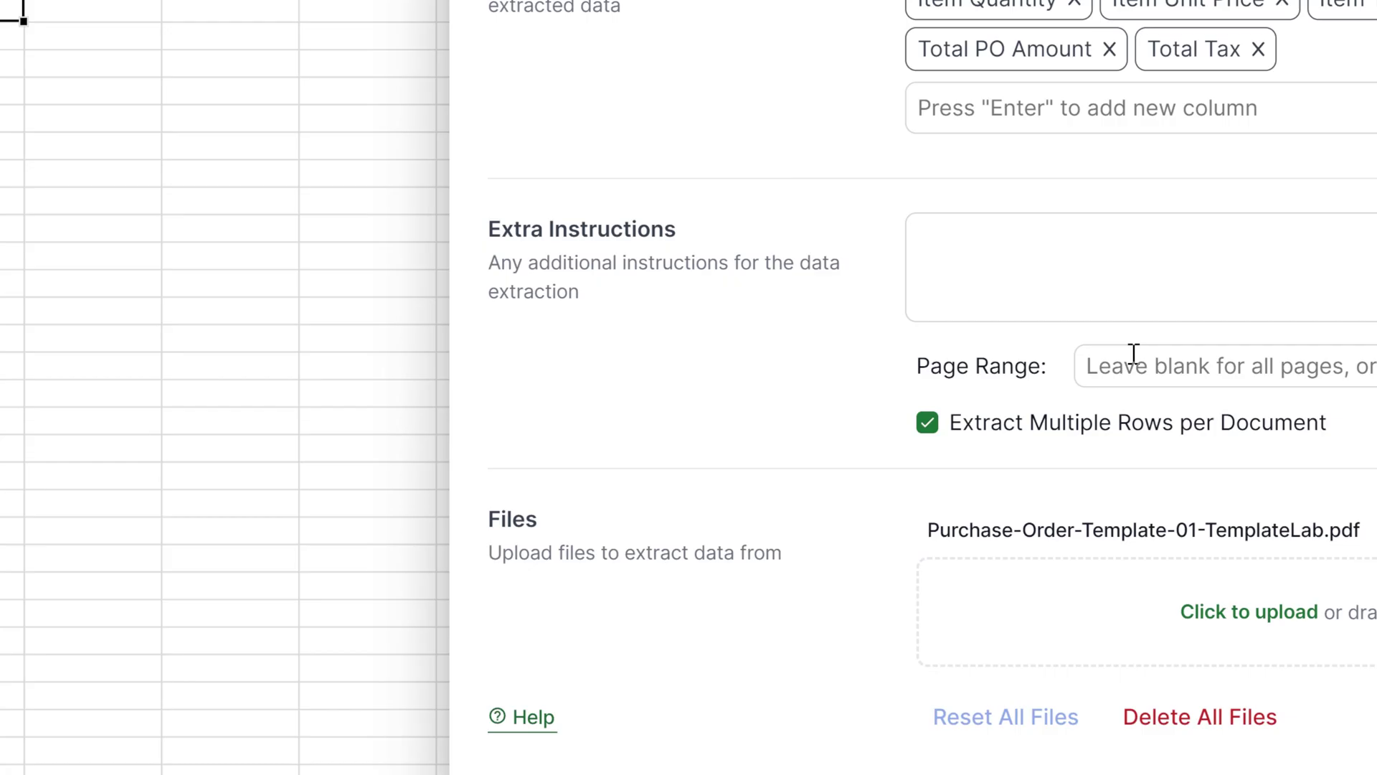
# Step: Check the sheet's new headers, then process all files with multiple rows per document
pyautogui.moveTo(1011, 437)
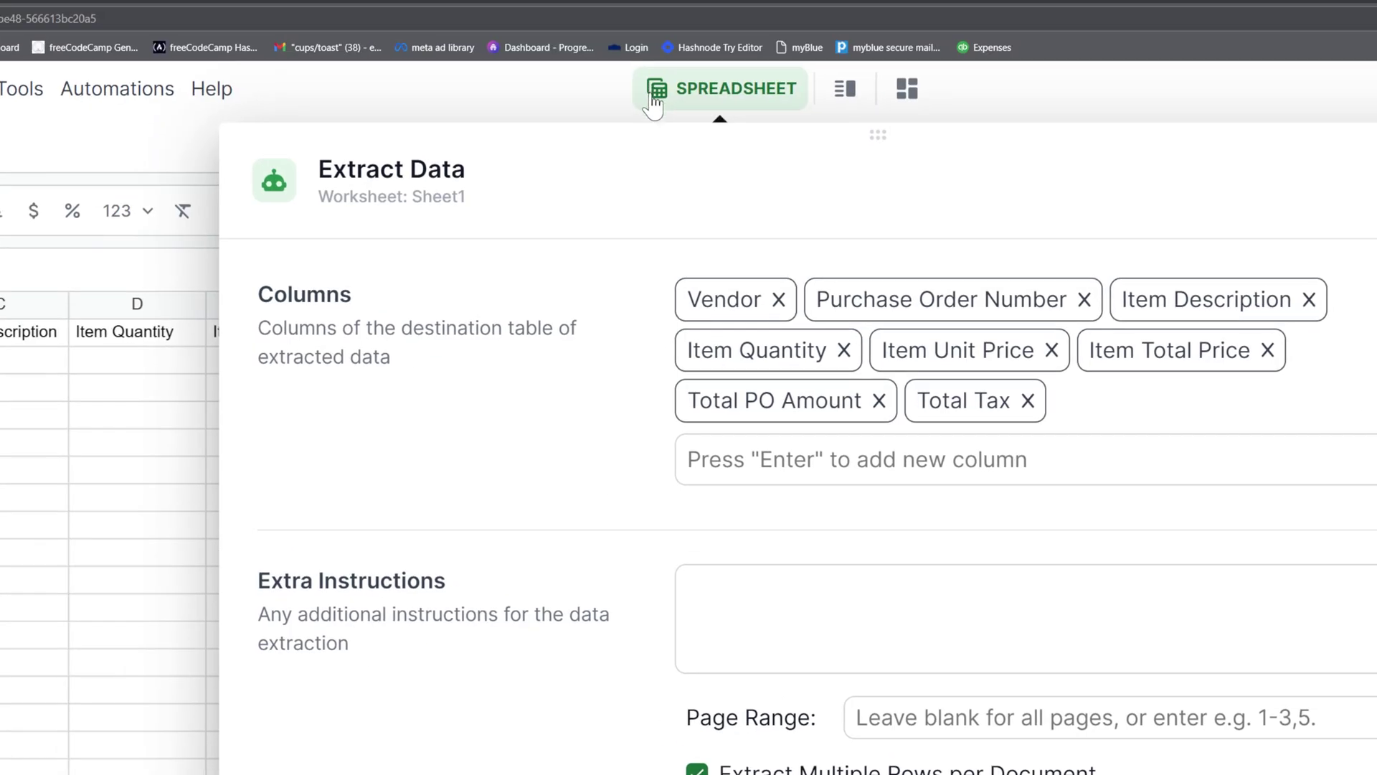
pyautogui.moveTo(667, 136); pyautogui.dragTo(817, 461)
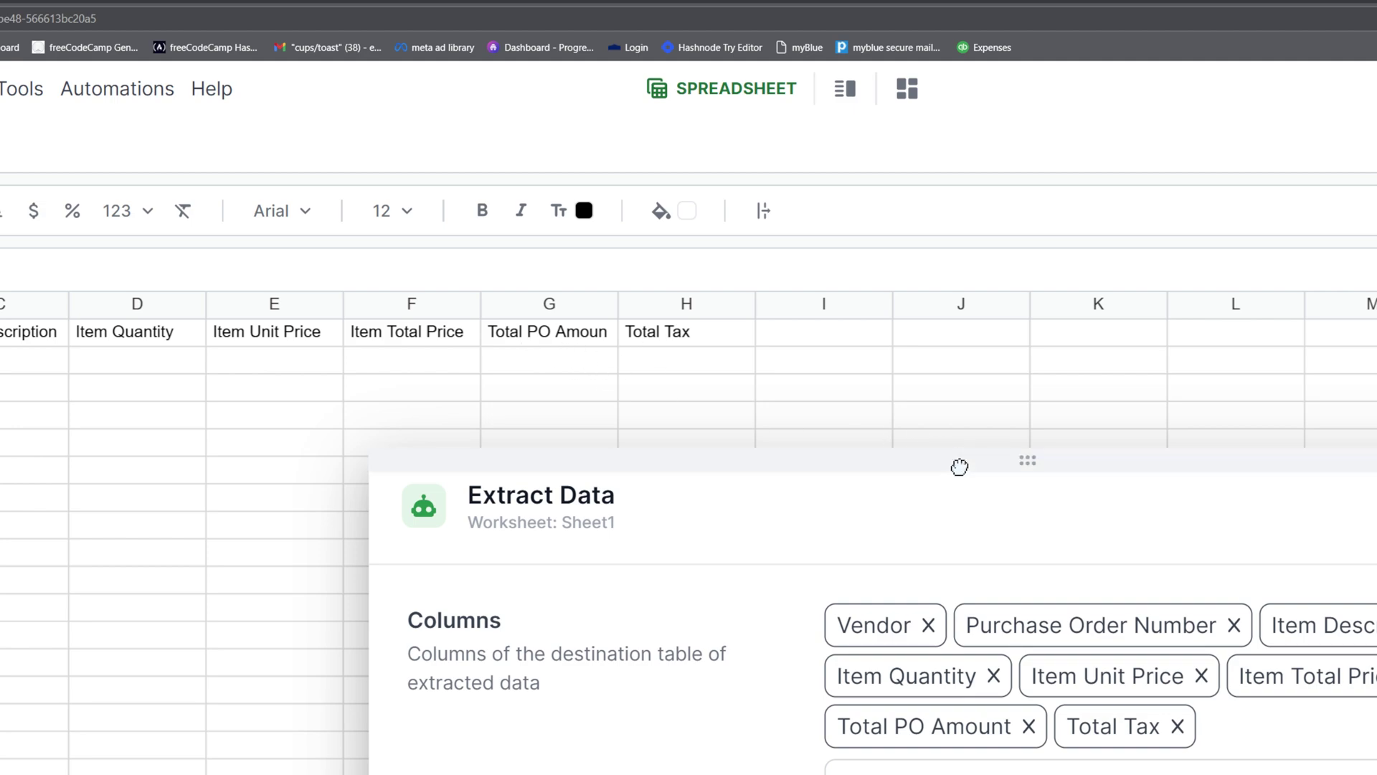
pyautogui.moveTo(959, 468); pyautogui.dragTo(793, 110)
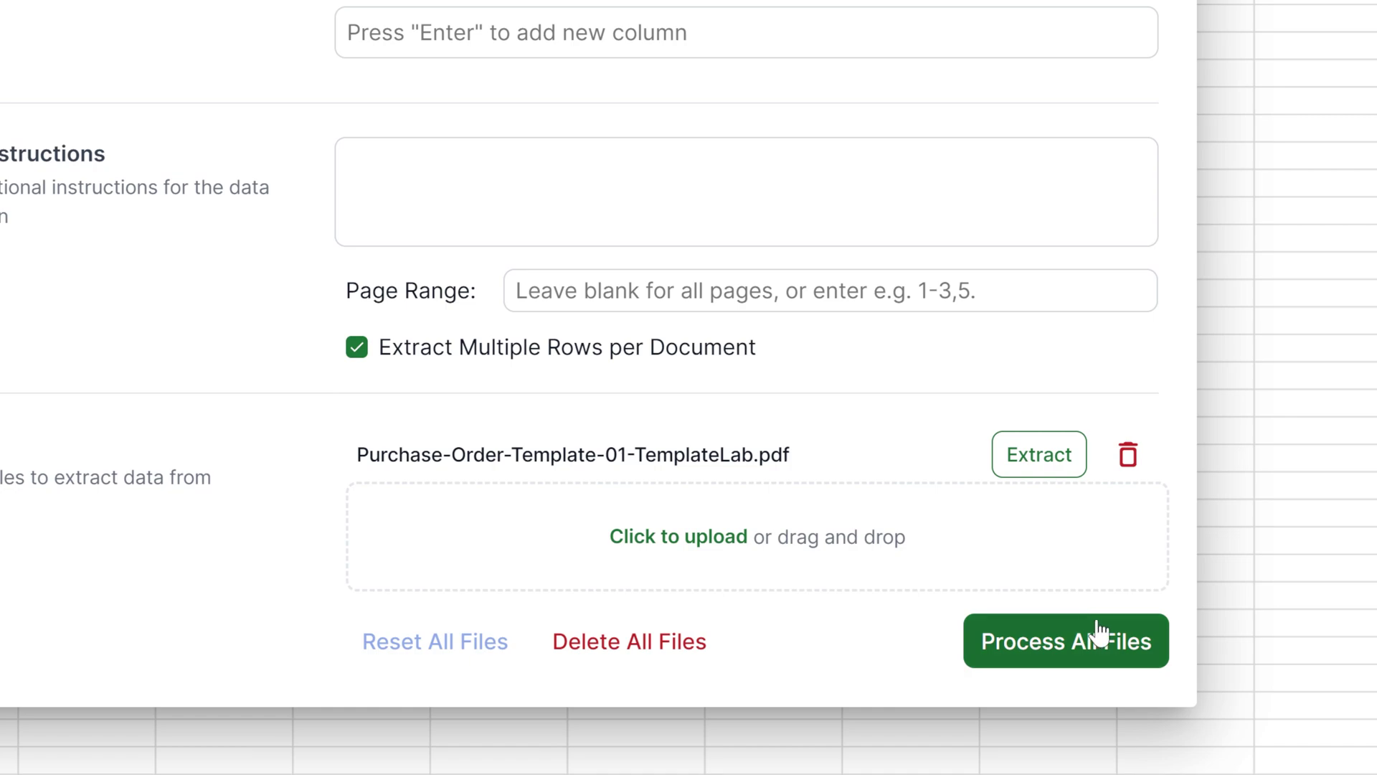
pyautogui.click(1101, 637)
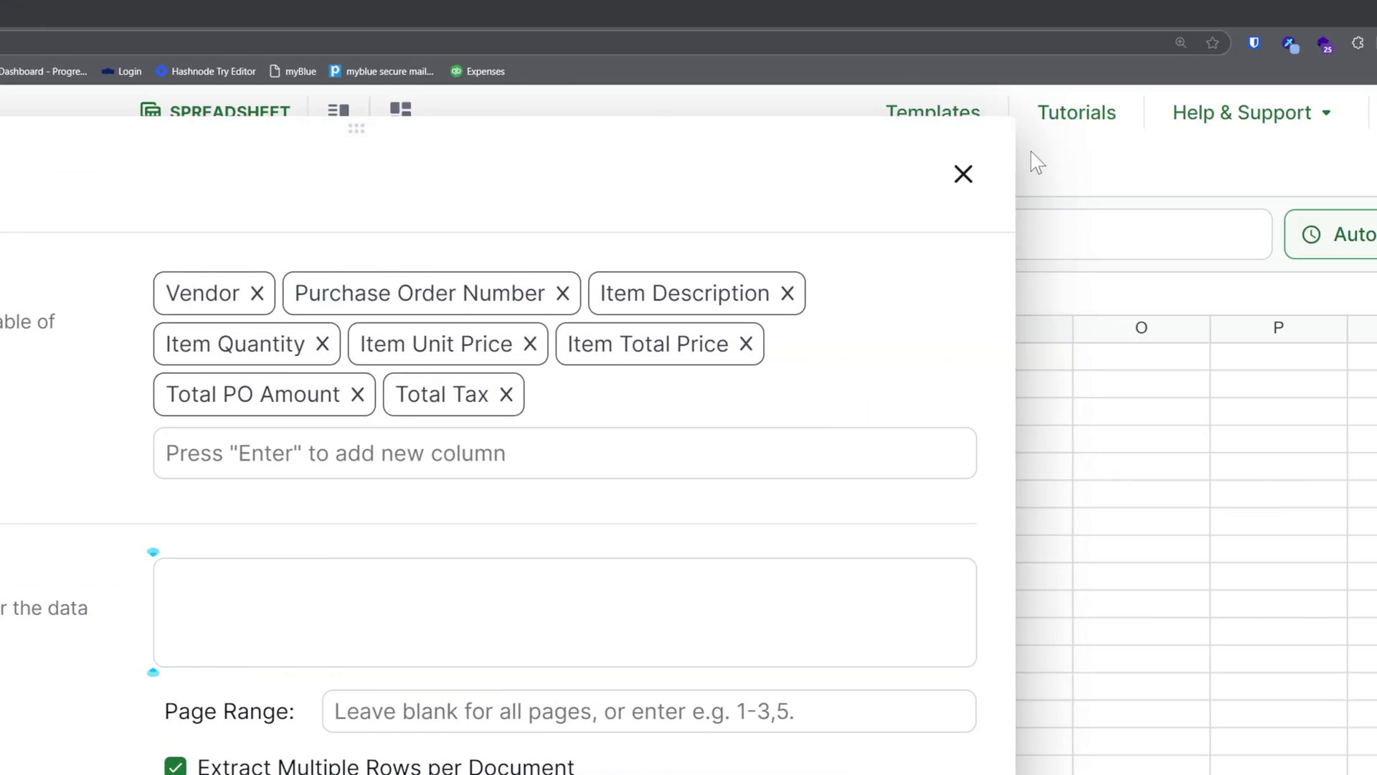
# Step: Close the extractor and widen column C so the three item descriptions show fully
pyautogui.click(938, 174)
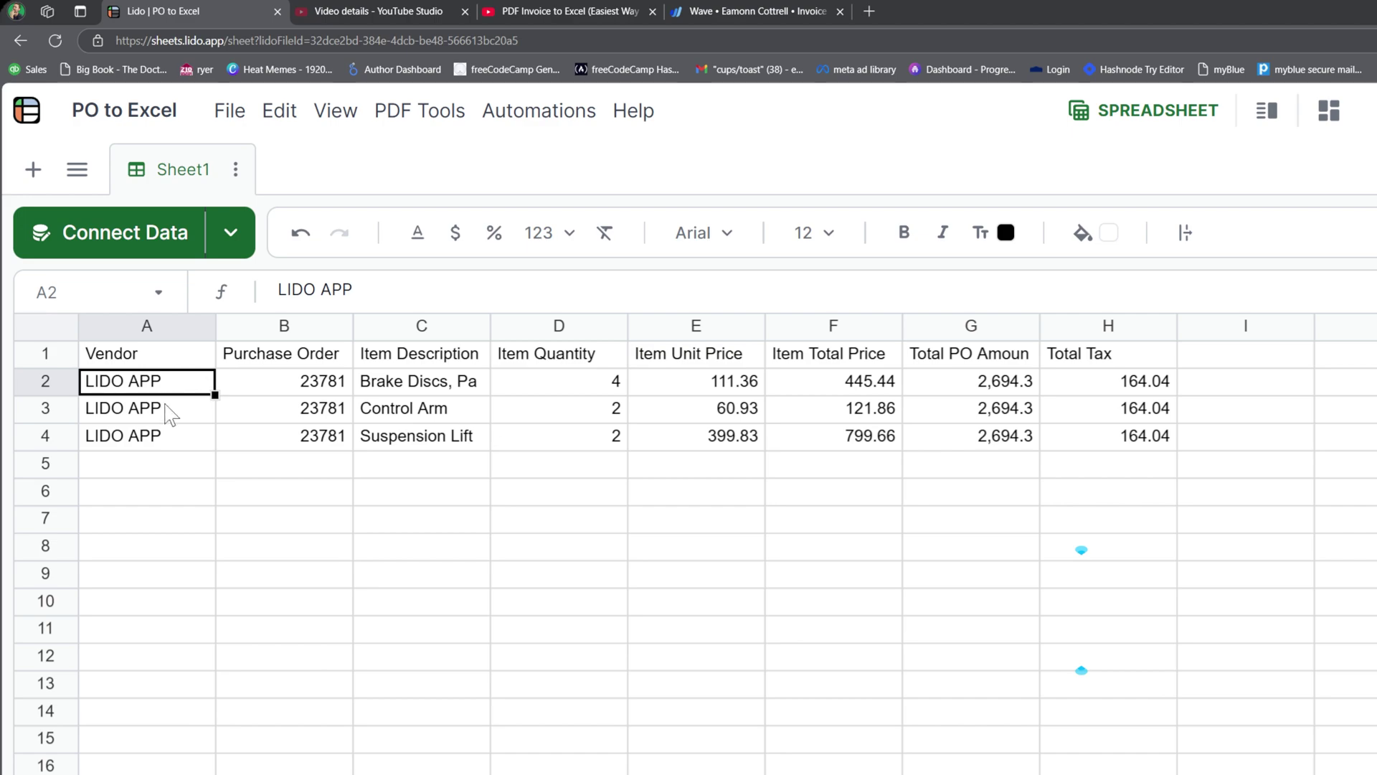
pyautogui.moveTo(344, 384); pyautogui.dragTo(355, 448)
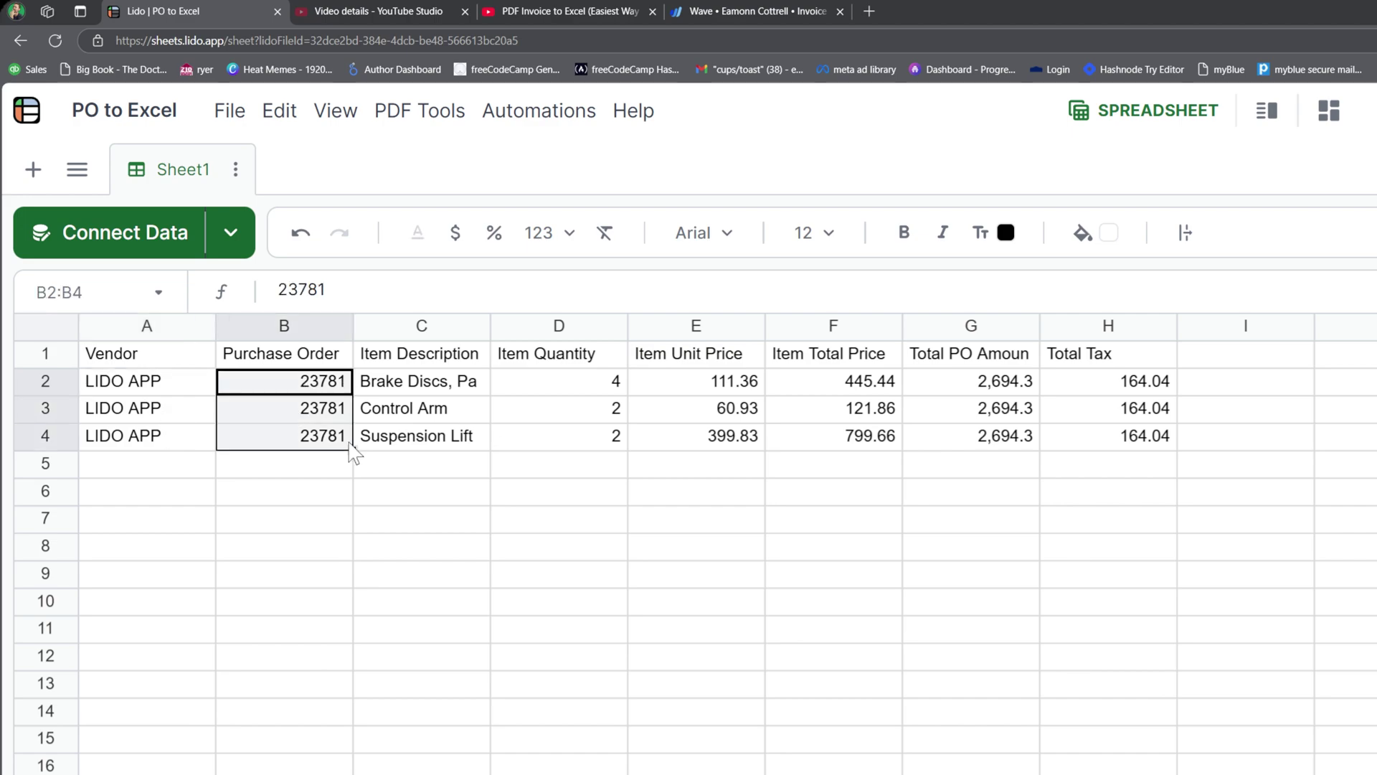
pyautogui.moveTo(429, 393); pyautogui.dragTo(459, 439)
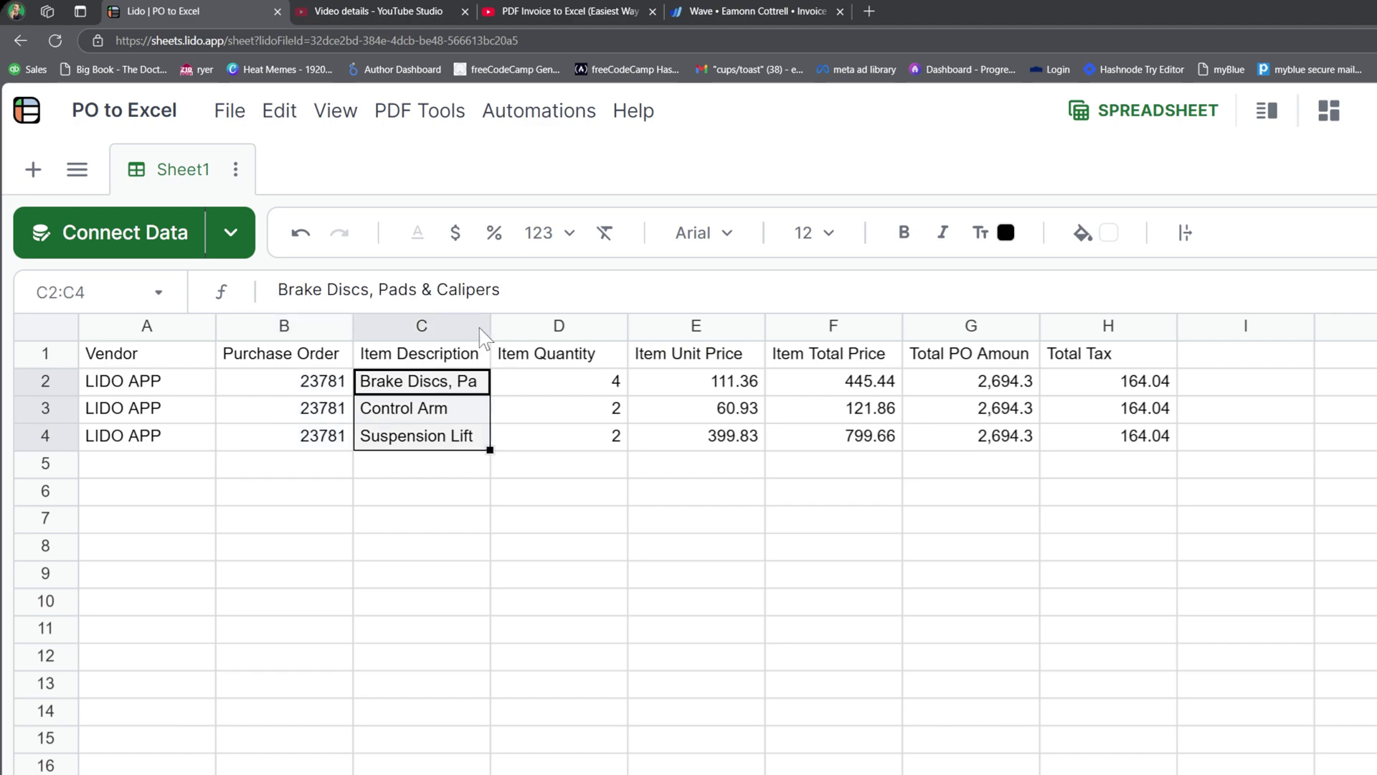
pyautogui.moveTo(502, 322); pyautogui.dragTo(578, 323)
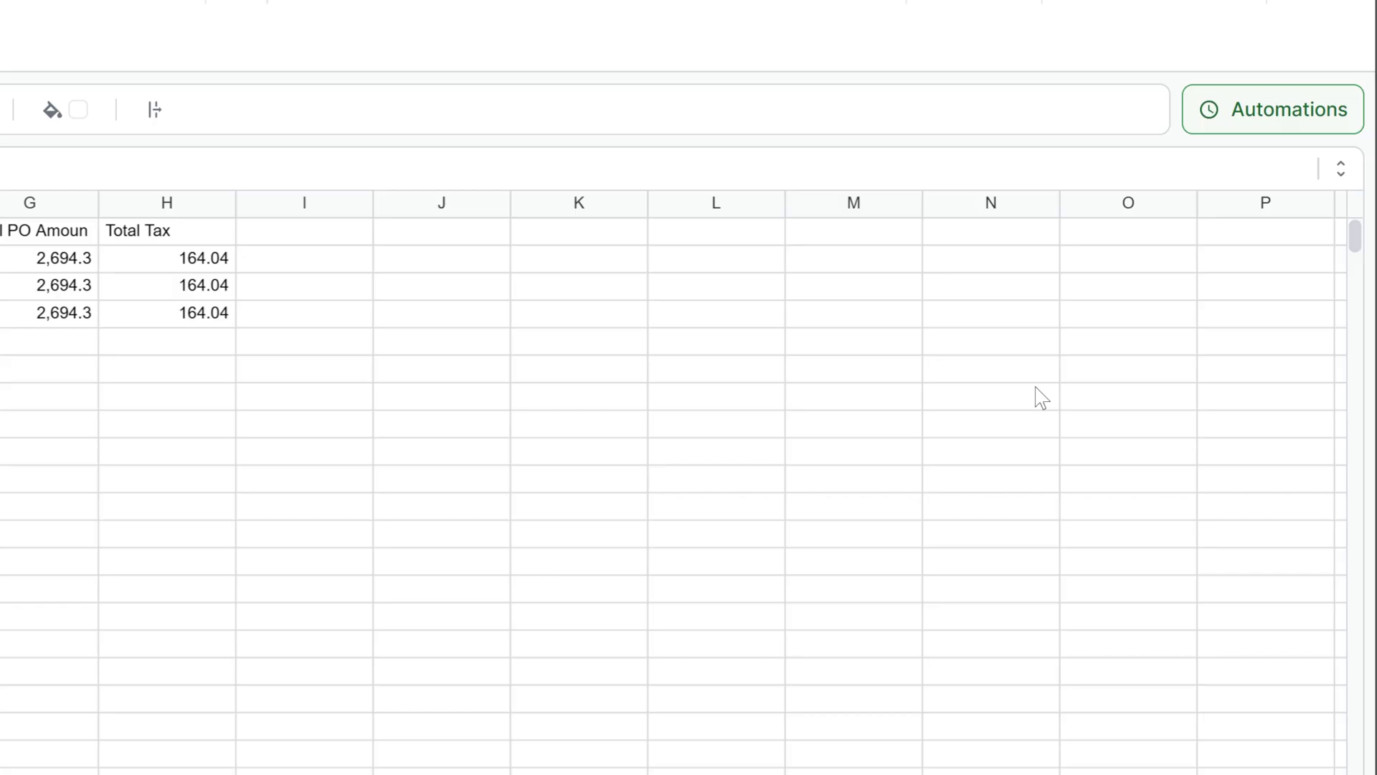
pyautogui.click(65, 269)
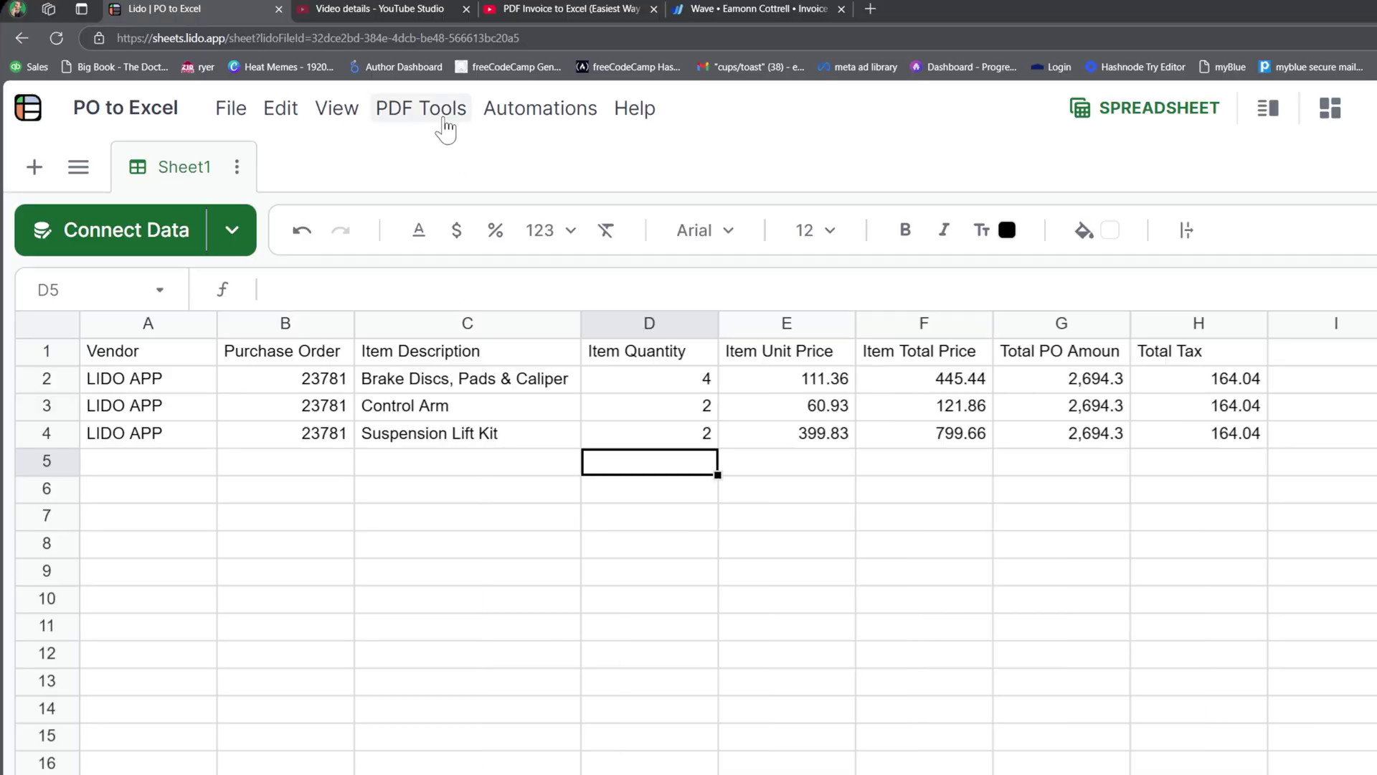
# Step: Reopen the PDF Data Extractor and paste the prepared text into Extra Instructions
pyautogui.click(434, 111)
pyautogui.click(487, 209)
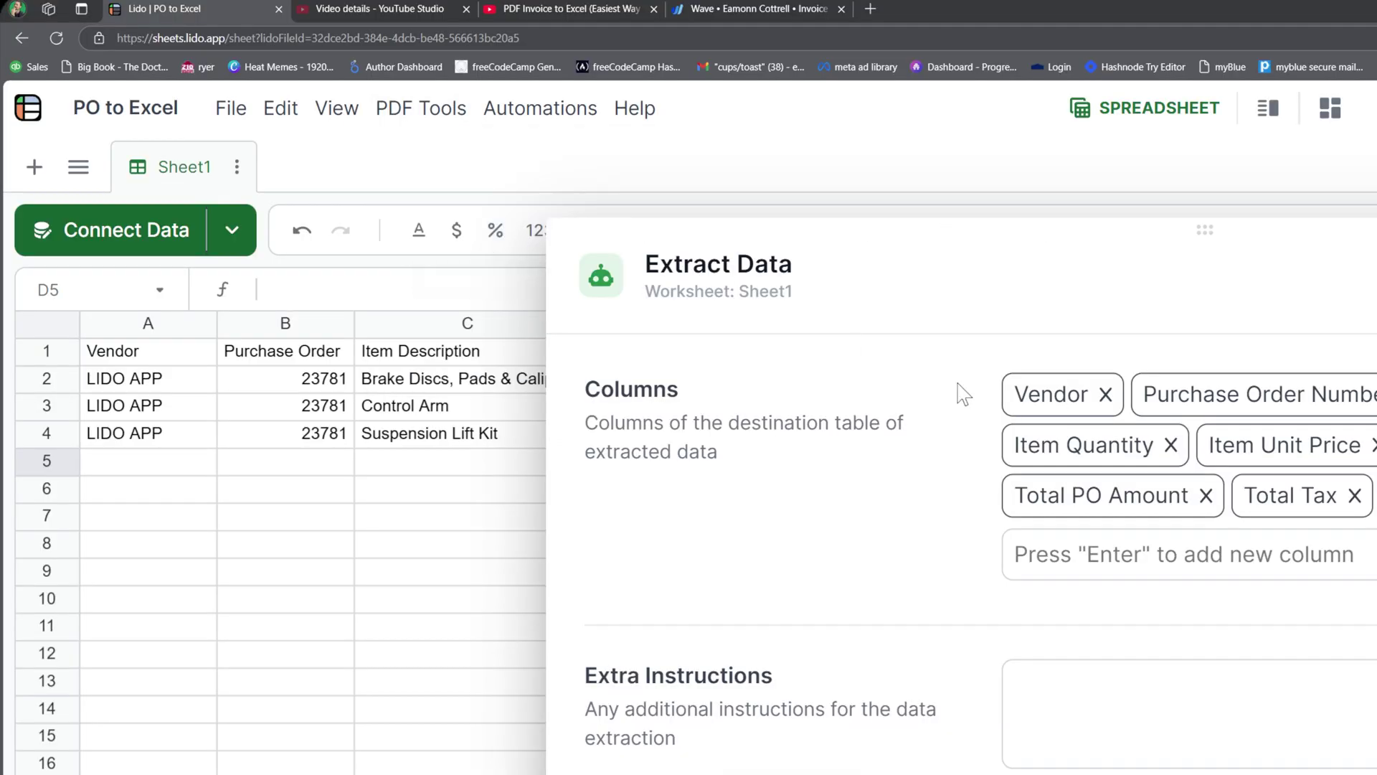
pyautogui.click(1169, 692)
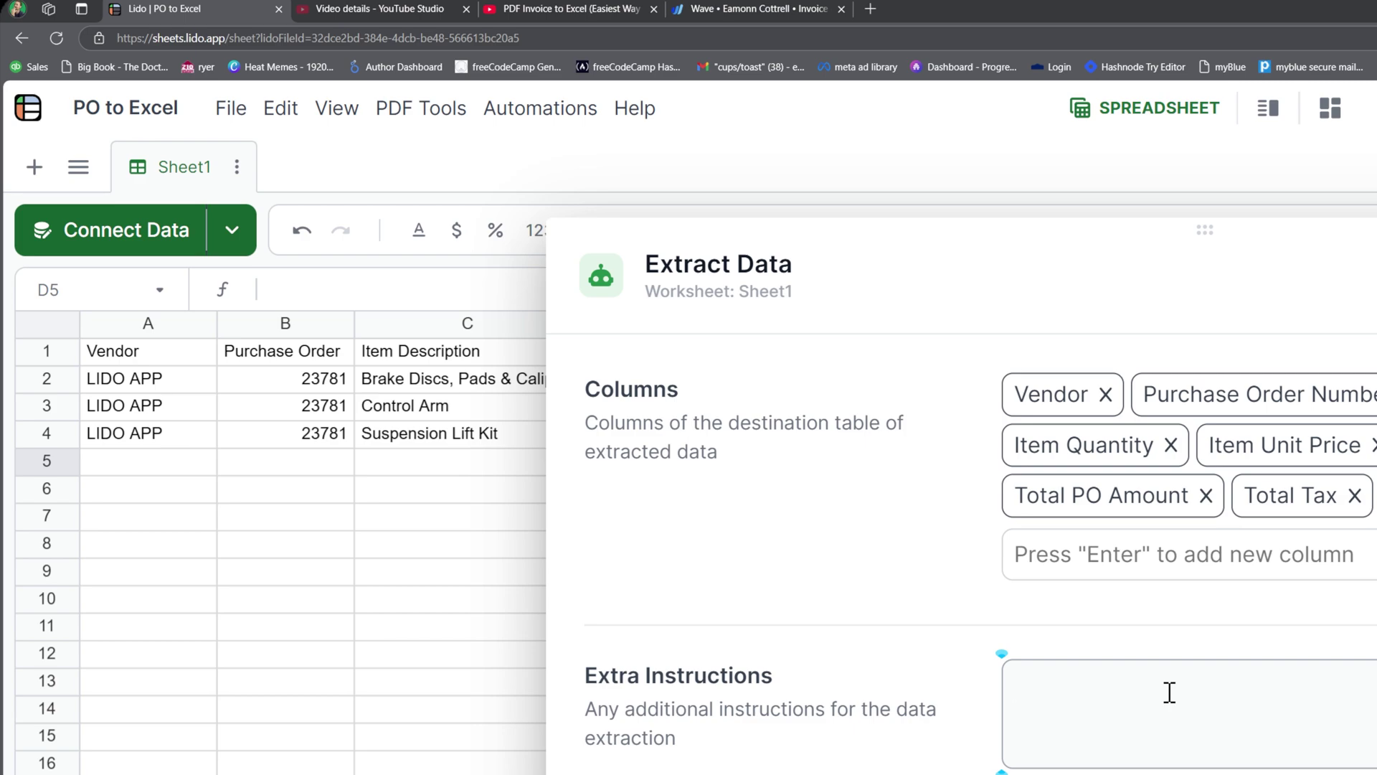
pyautogui.hotkey('ctrl', 'v')
# Step: Review the pasted instructions' opening sentence and list of output fields
pyautogui.scroll(3, 1176, 692)
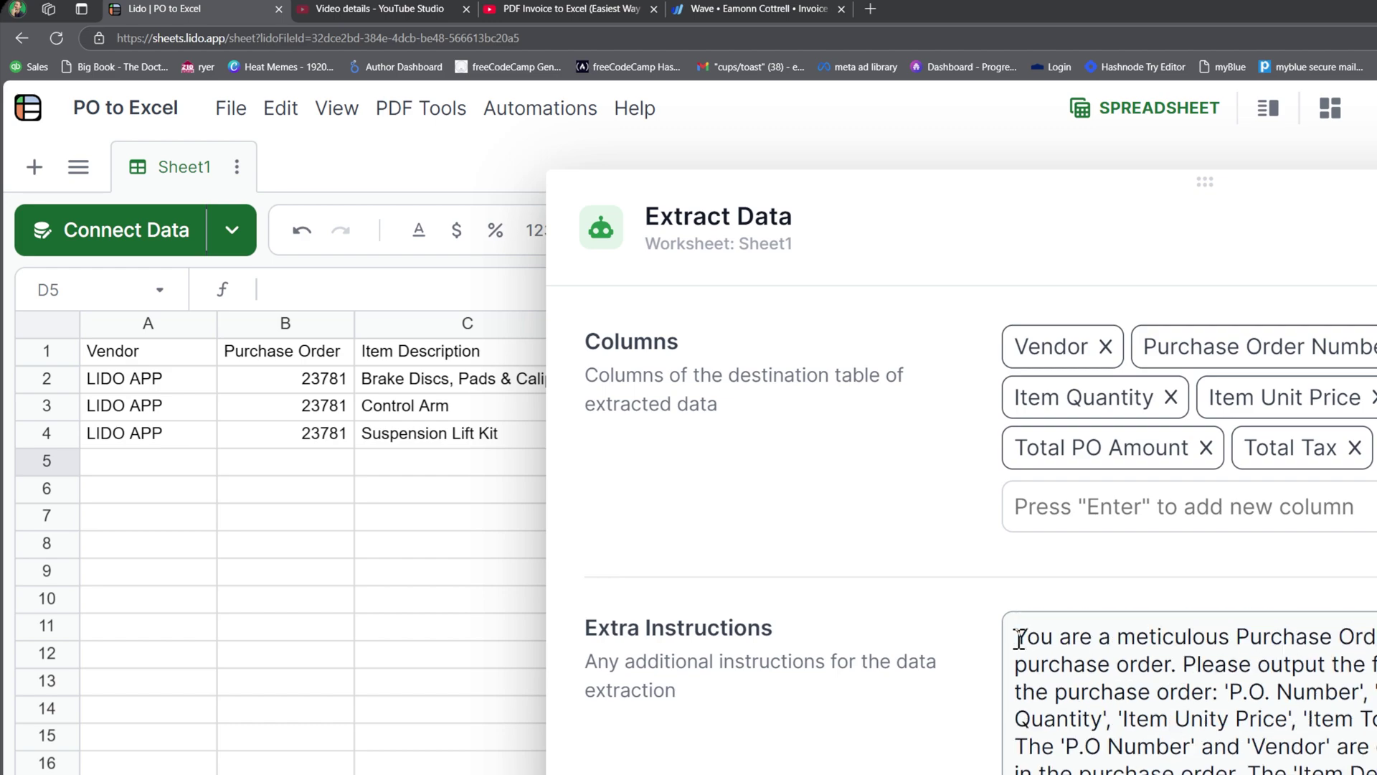
pyautogui.moveTo(1019, 639); pyautogui.dragTo(1376, 646)
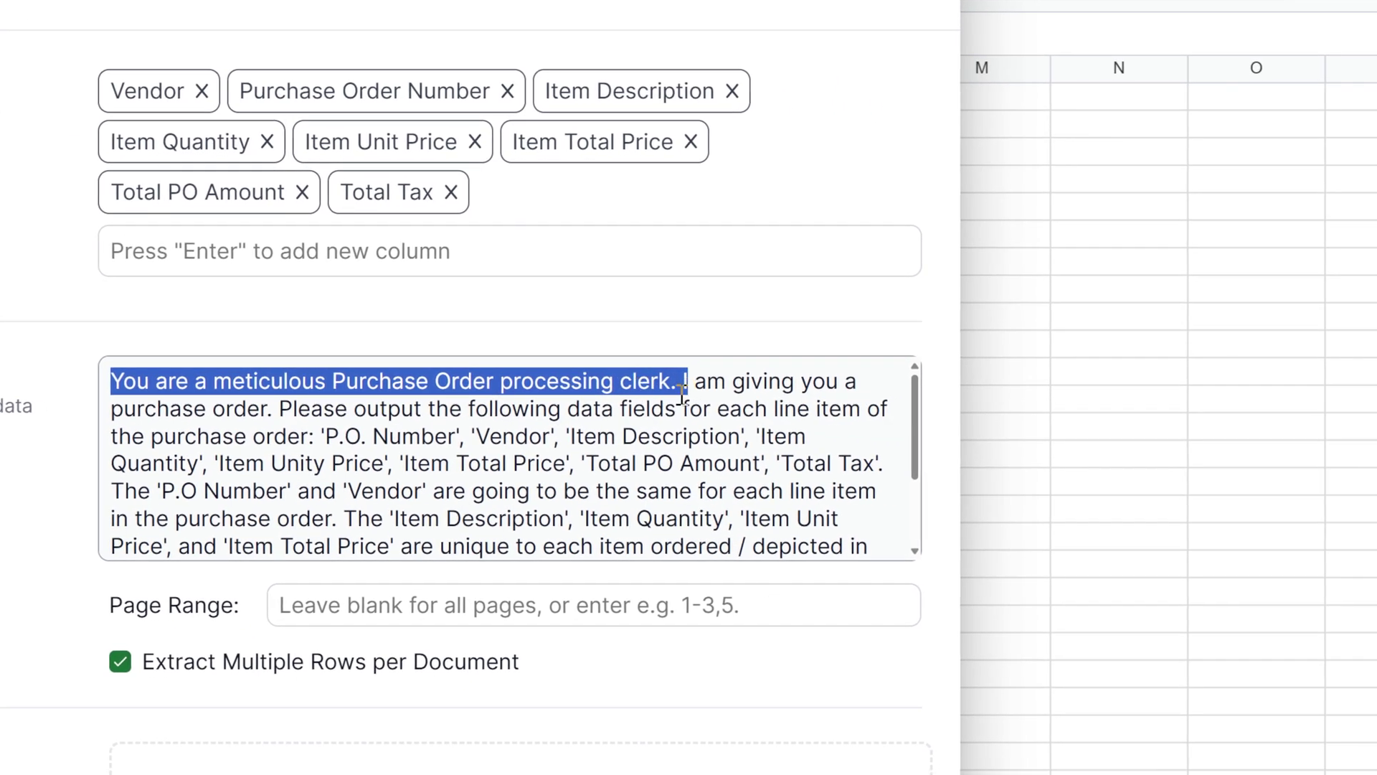
pyautogui.click(693, 387)
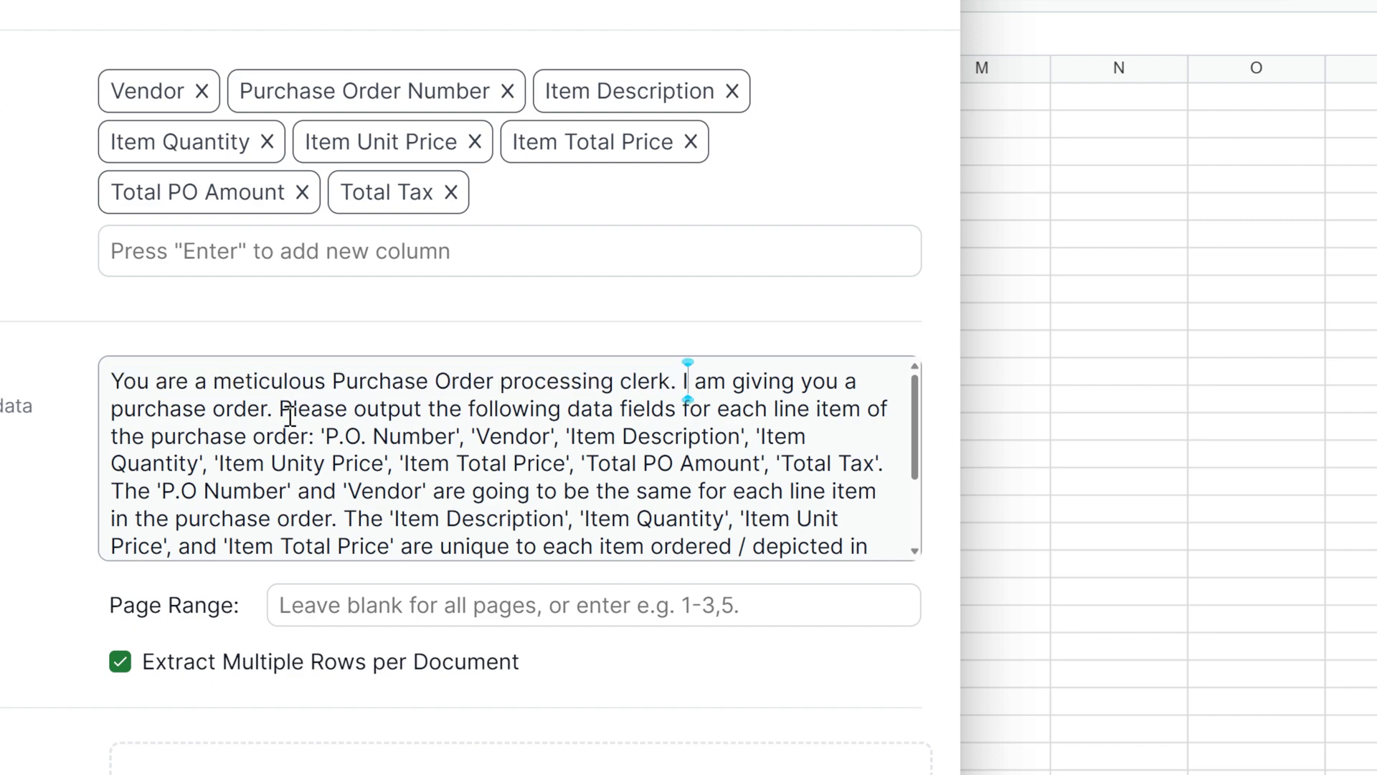
pyautogui.moveTo(281, 410); pyautogui.dragTo(462, 444)
pyautogui.click(372, 458)
pyautogui.moveTo(328, 434); pyautogui.dragTo(674, 463)
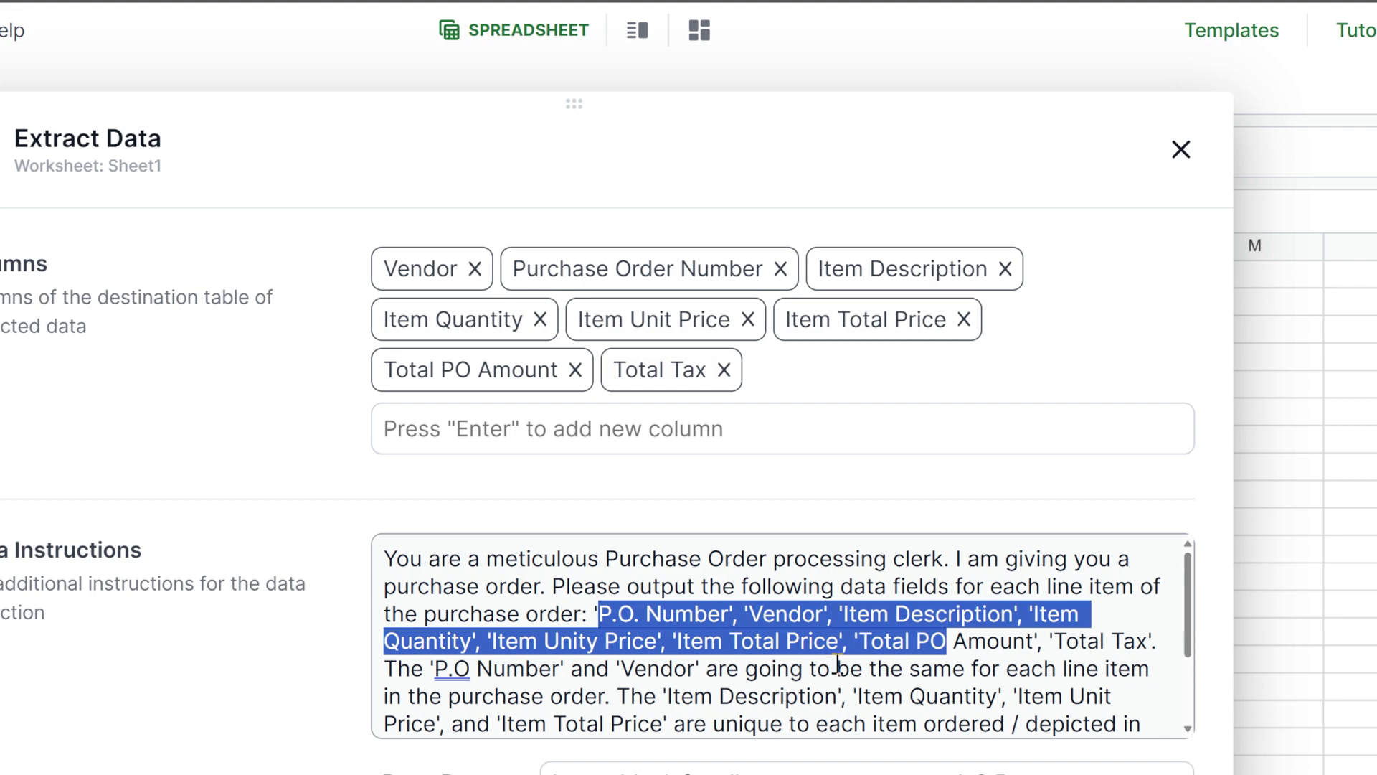
pyautogui.moveTo(402, 697); pyautogui.dragTo(549, 697)
pyautogui.scroll(-3, 683, 670)
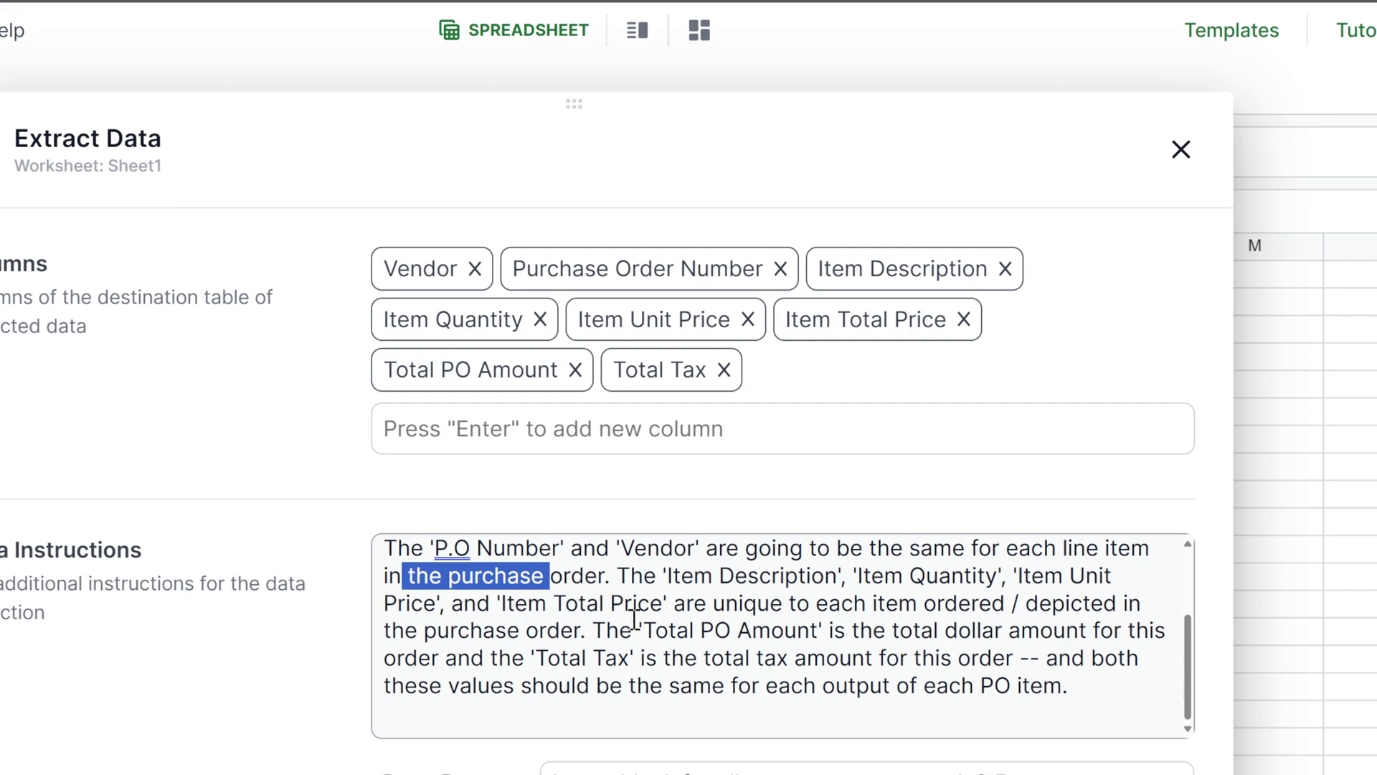
pyautogui.moveTo(444, 112); pyautogui.dragTo(587, 416)
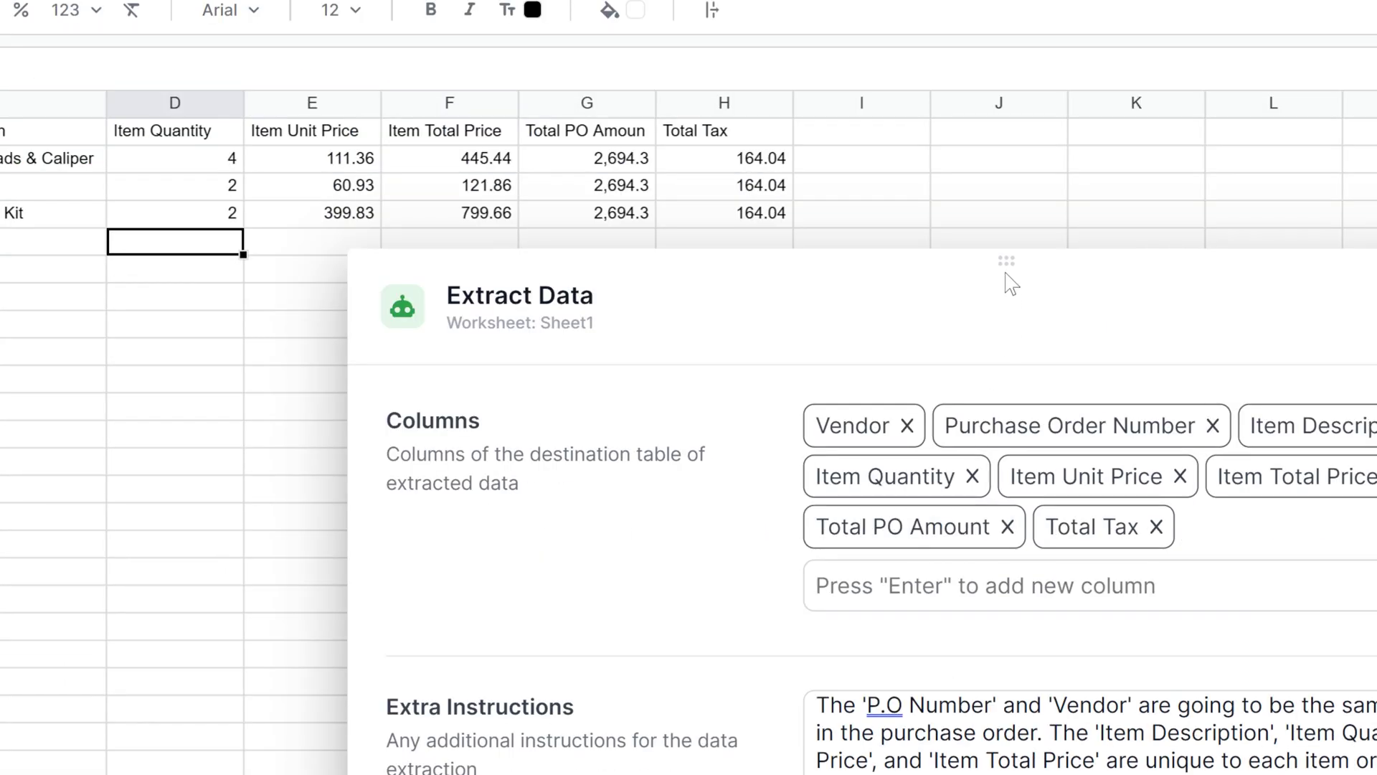
# Step: Bring the extractor back over the sheet and check the end of the instructions text
pyautogui.moveTo(1008, 279); pyautogui.dragTo(701, 122)
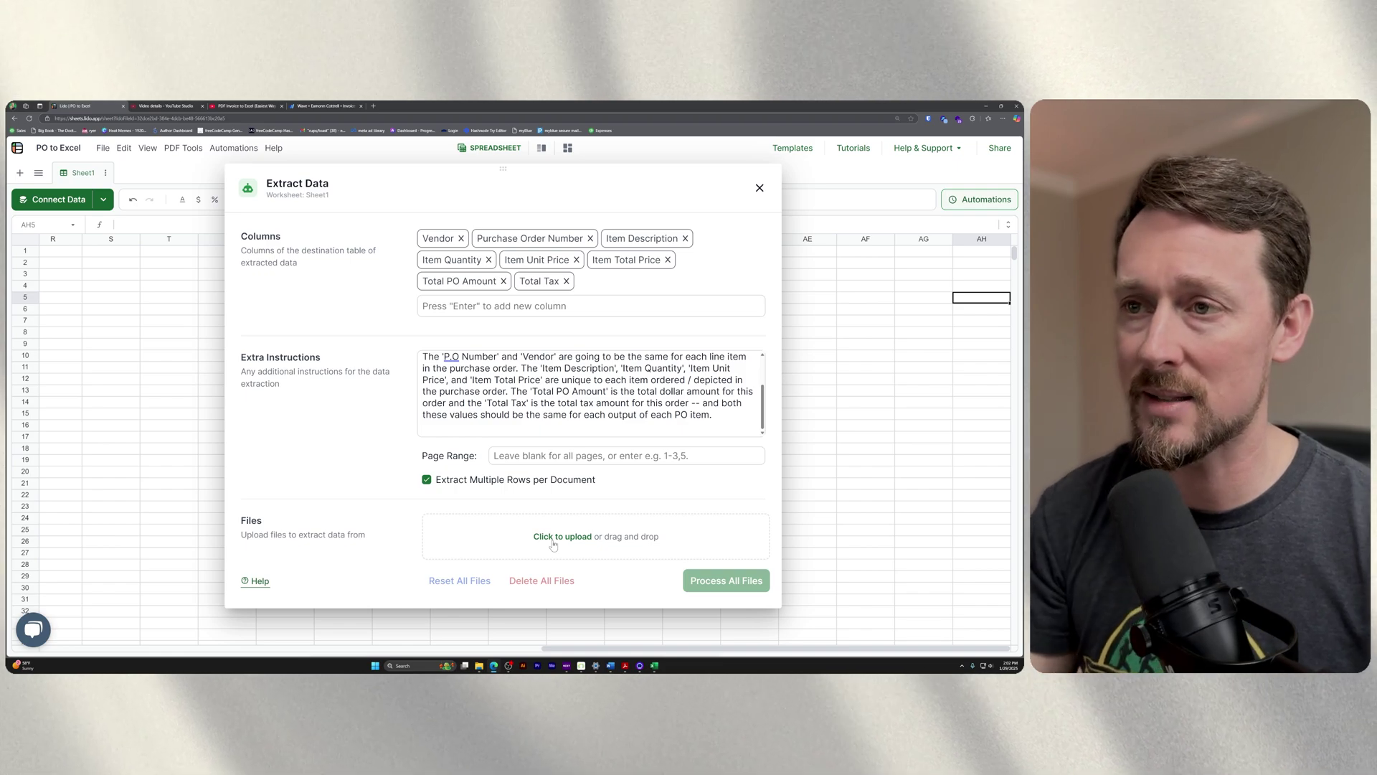
pyautogui.click(654, 423)
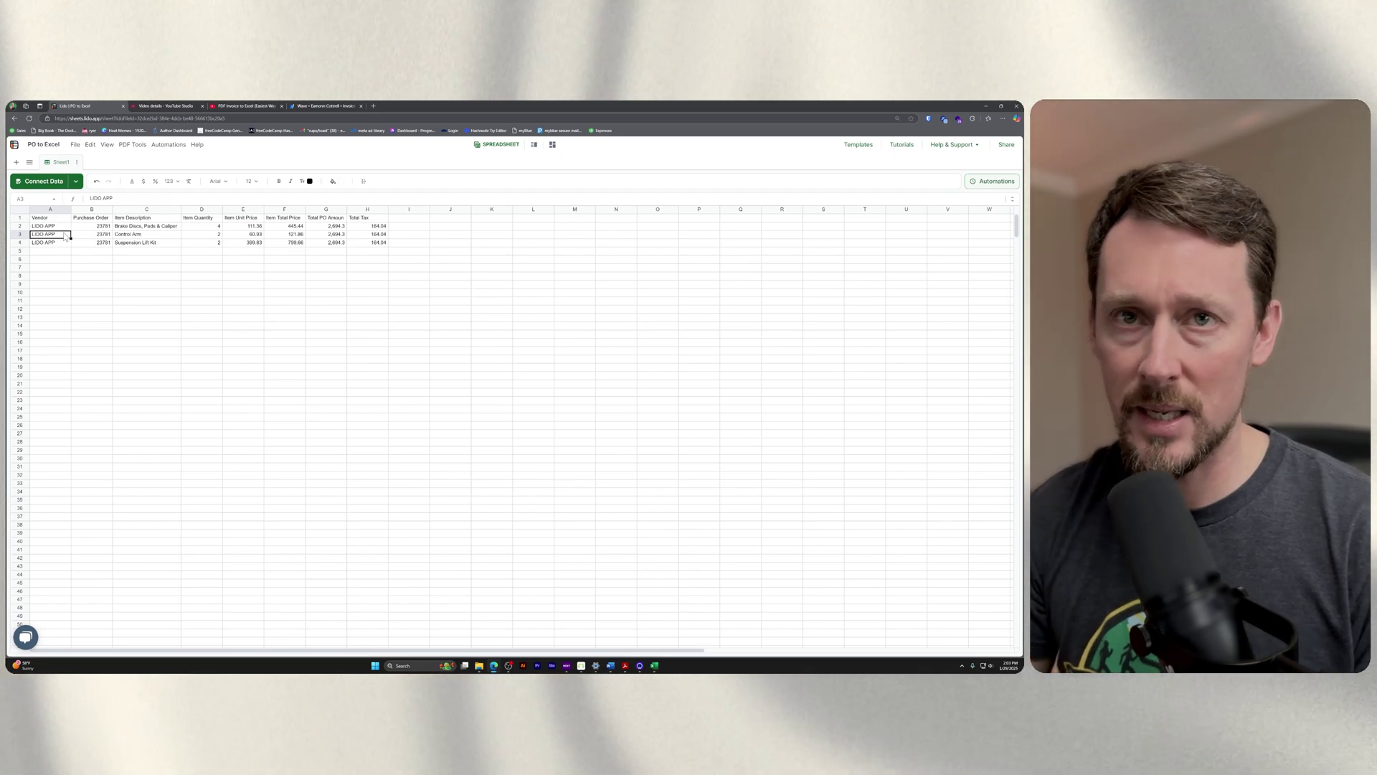
# Step: Export the sheet's values to Excel as PO to Excel.xlsx
pyautogui.hotkey('ctrl', '+')
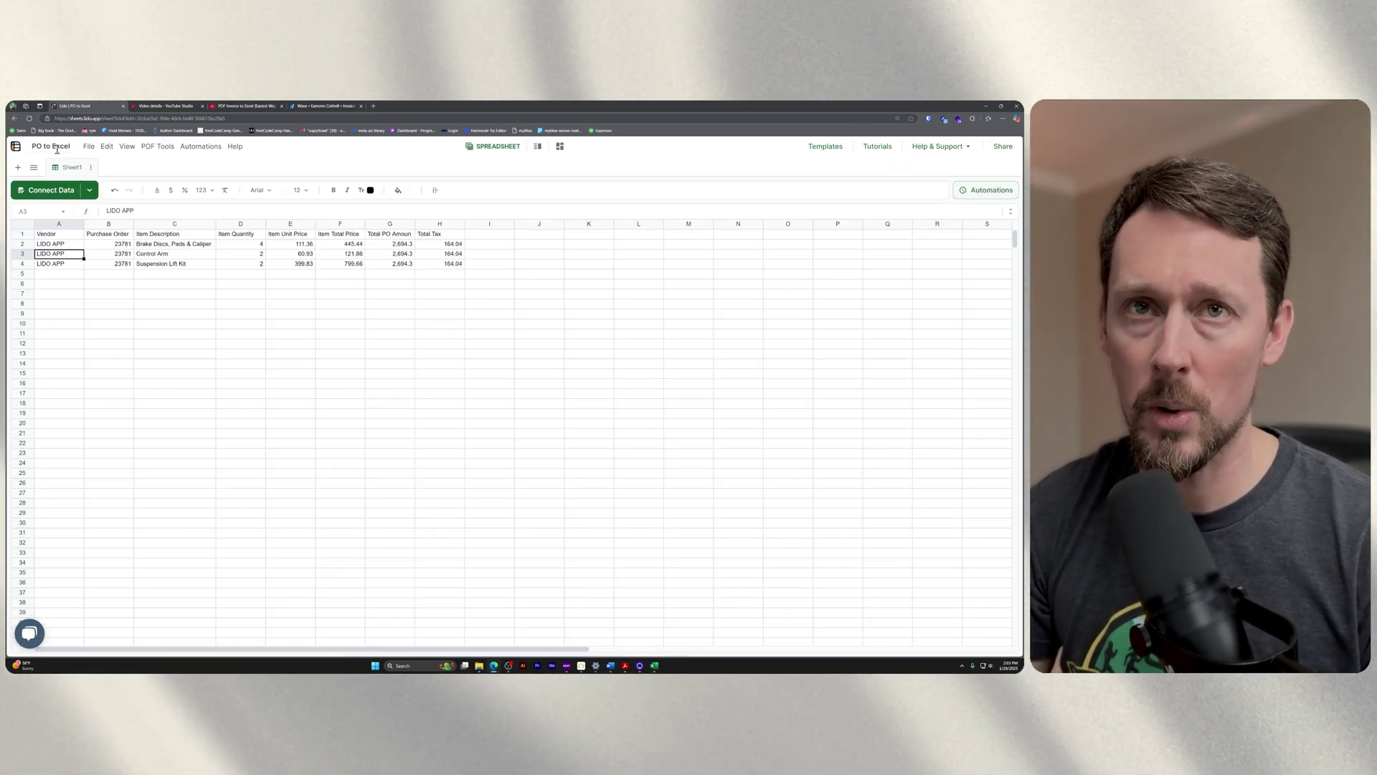
pyautogui.click(90, 147)
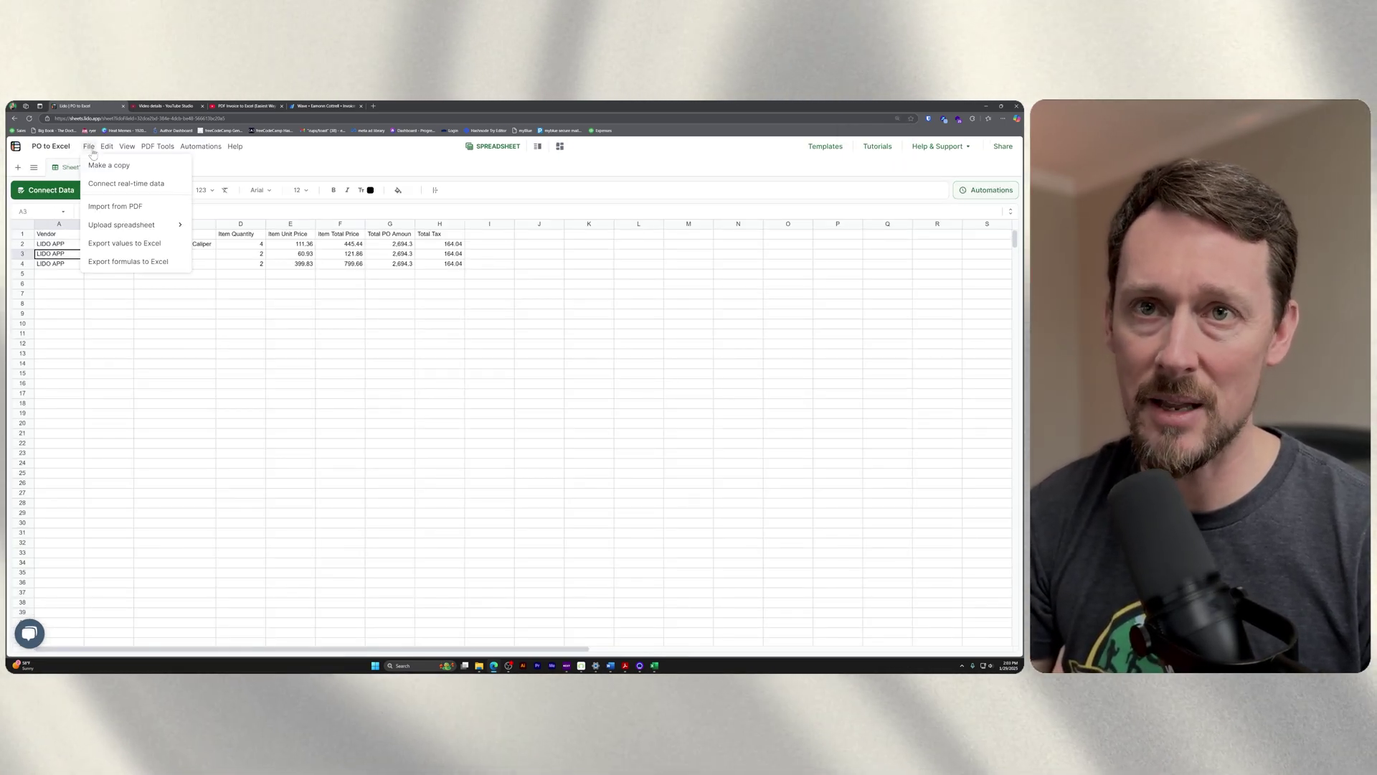
pyautogui.click(124, 243)
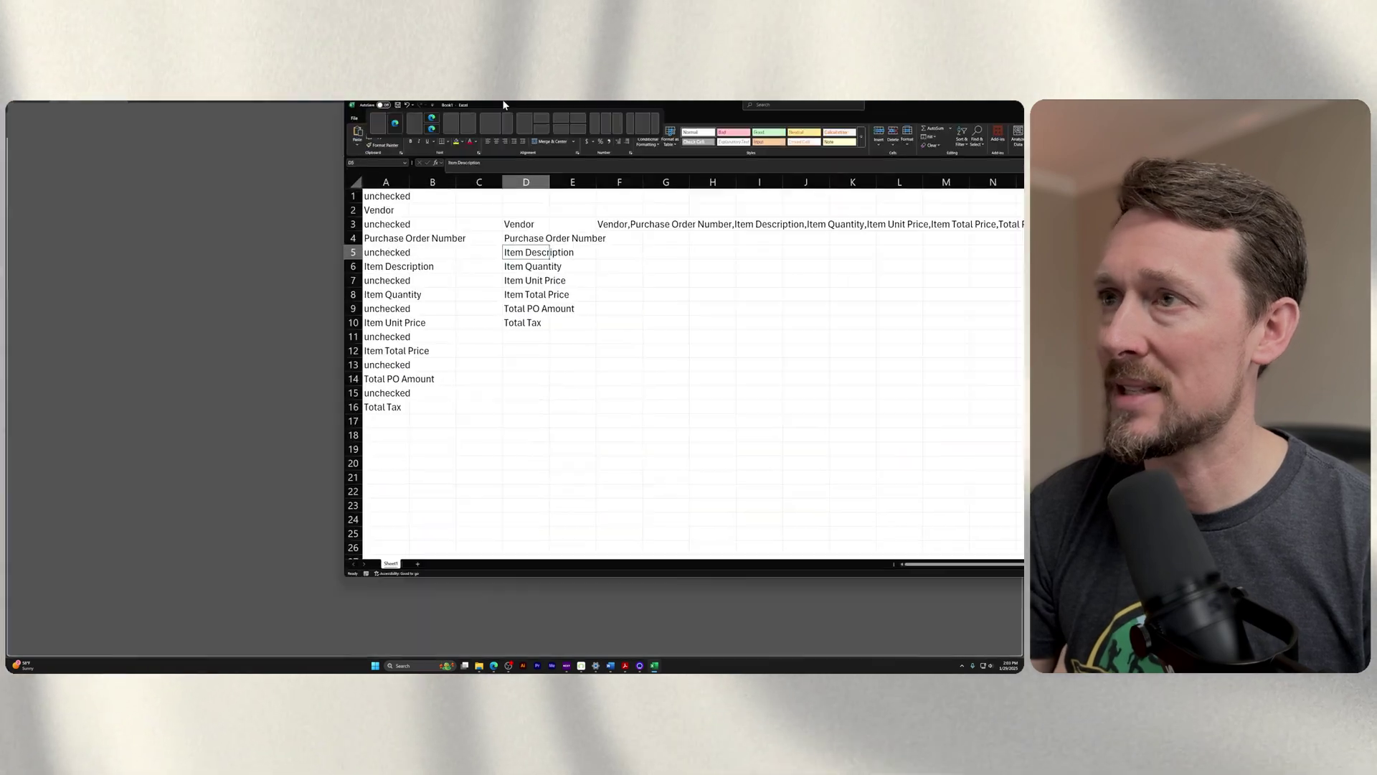
# Step: AutoFit all column widths in the PO workbook so the three purchase-order rows read in full
pyautogui.keyDown('ctrl'); pyautogui.scroll(3, 135, 265); pyautogui.keyUp('ctrl')
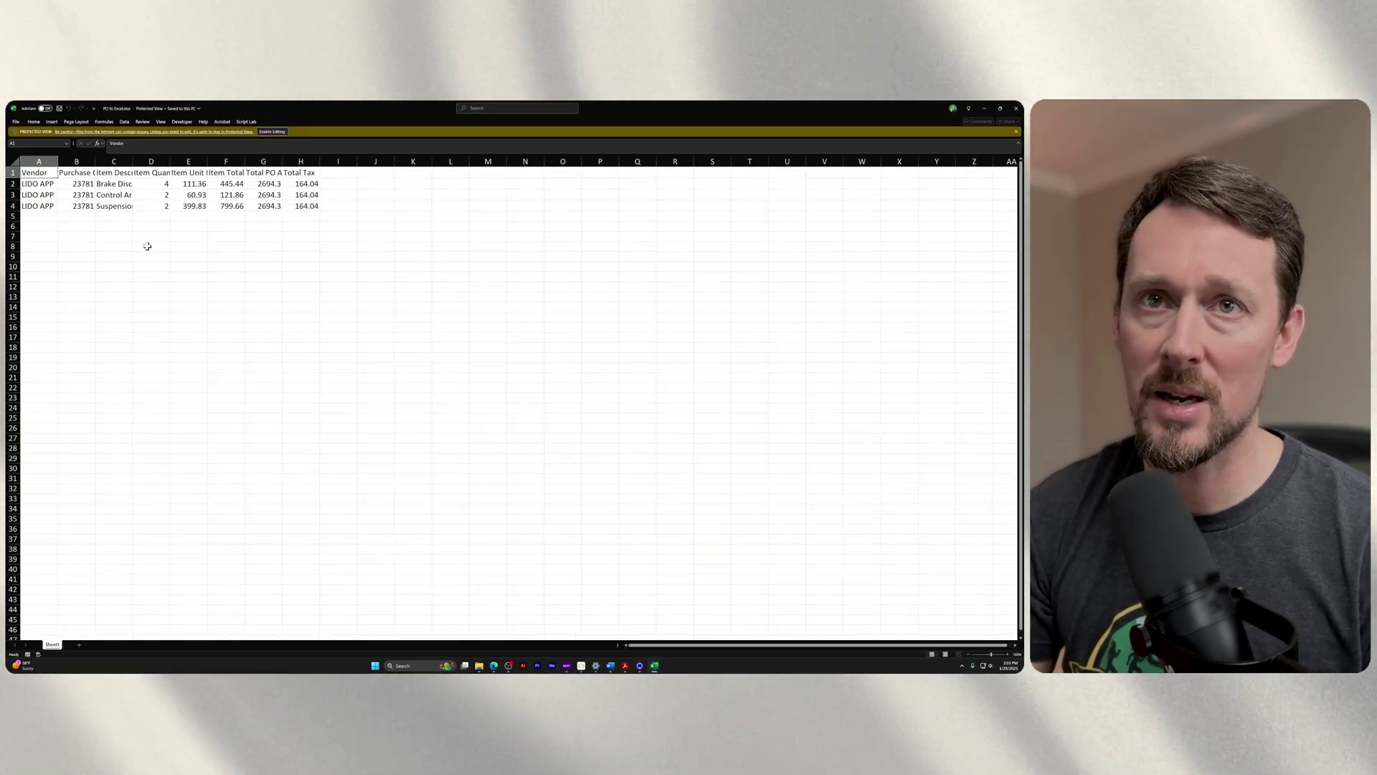
pyautogui.hotkey('ctrl', 'a')
pyautogui.hotkey('alt', 'h')
pyautogui.press('o')
pyautogui.press('i')
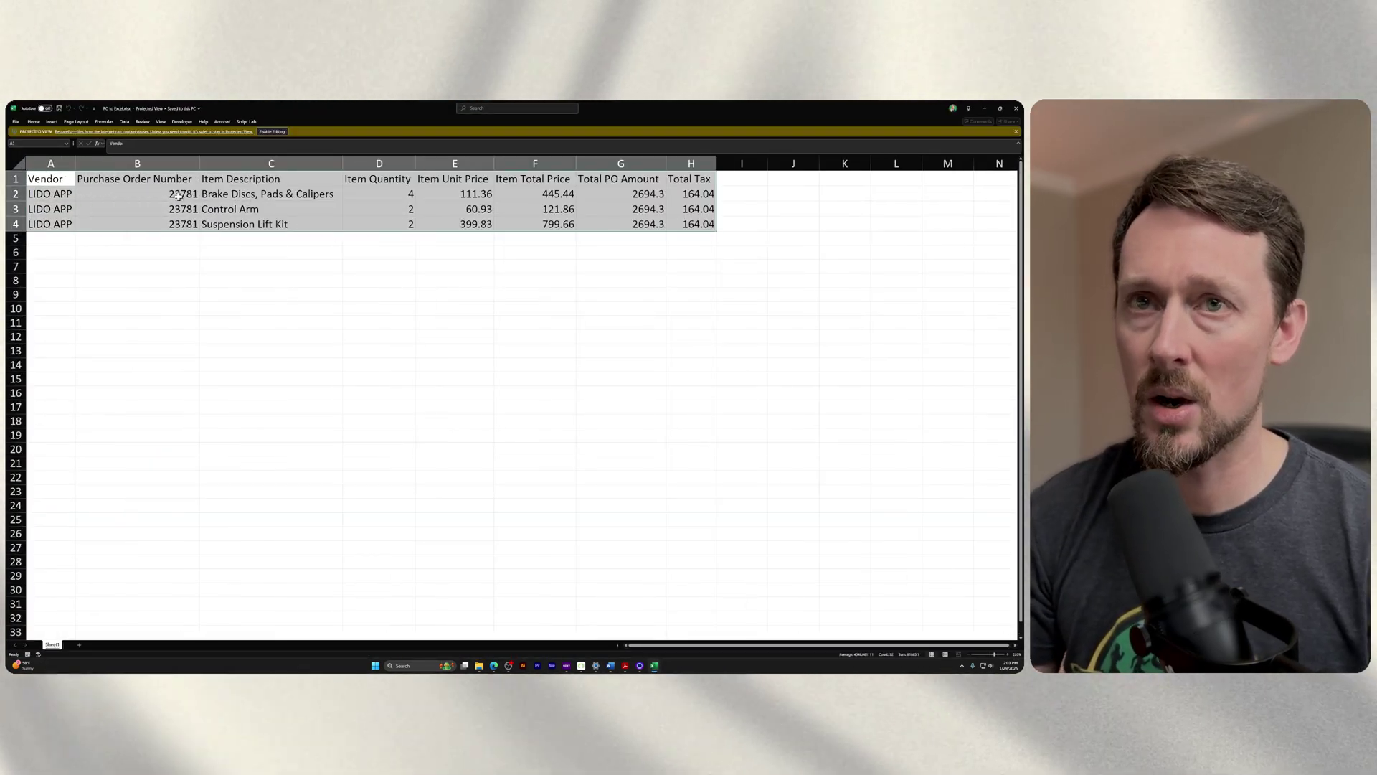
pyautogui.keyDown('ctrl'); pyautogui.scroll(2, 183, 196); pyautogui.keyUp('ctrl')
pyautogui.click(258, 343)
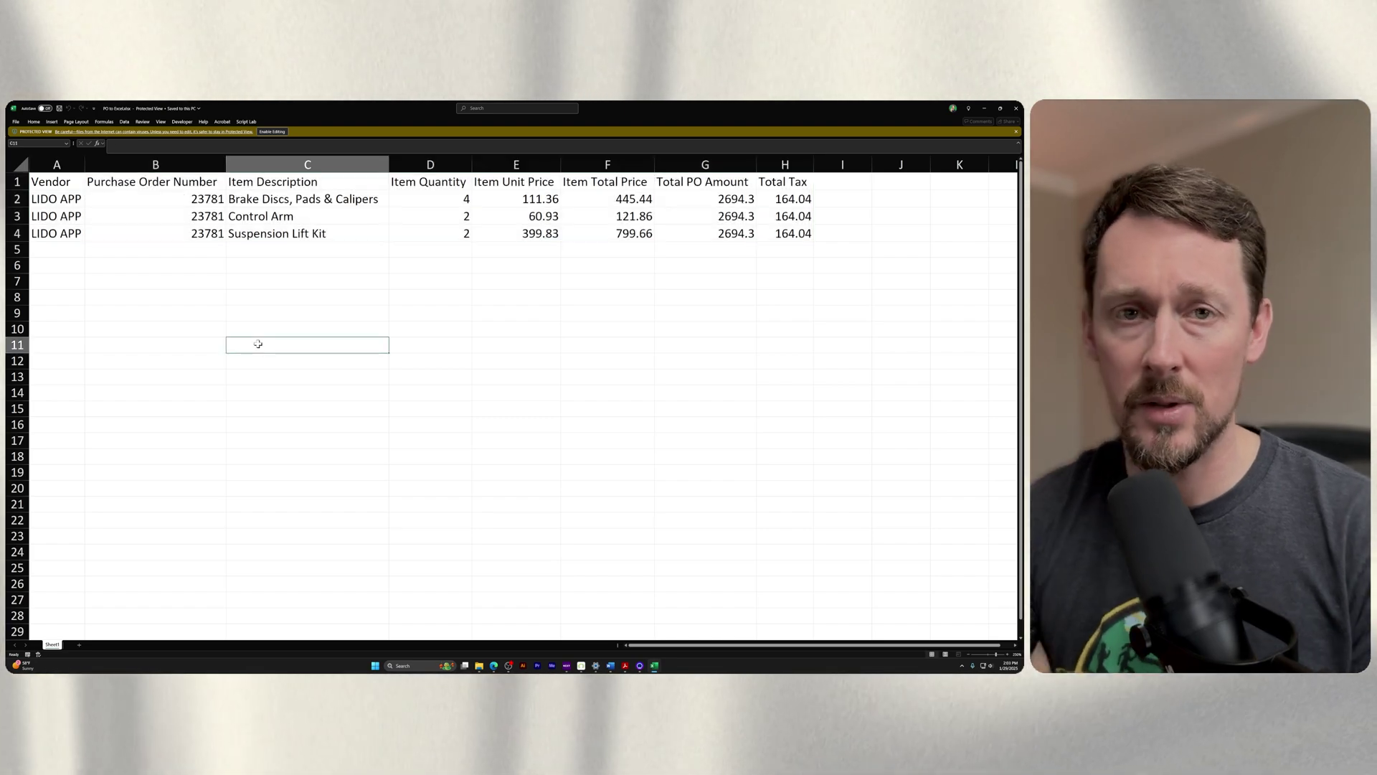